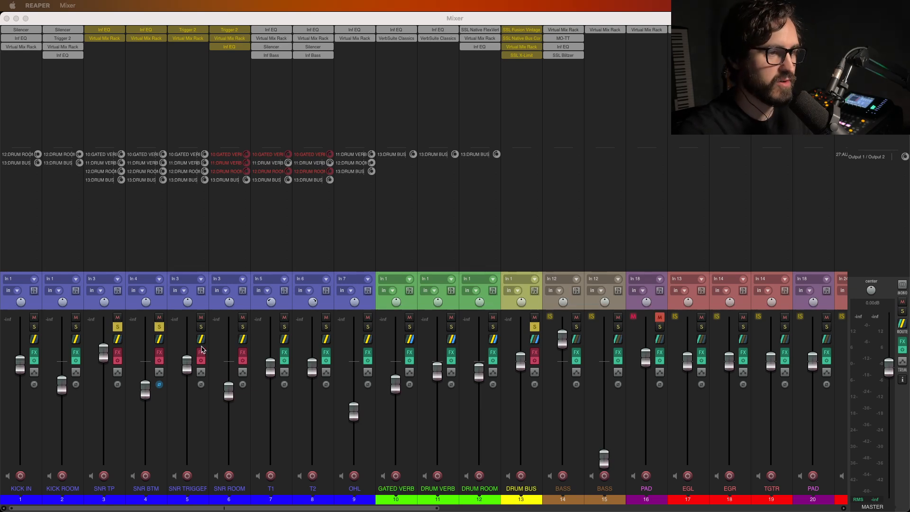
# Audition the soloed snare top and bottom with the Gated Verb, Drum Verb and Drum Room returns muted, then restore the returns and stop playback.
pyautogui.click(398, 18)
pyautogui.press('space')
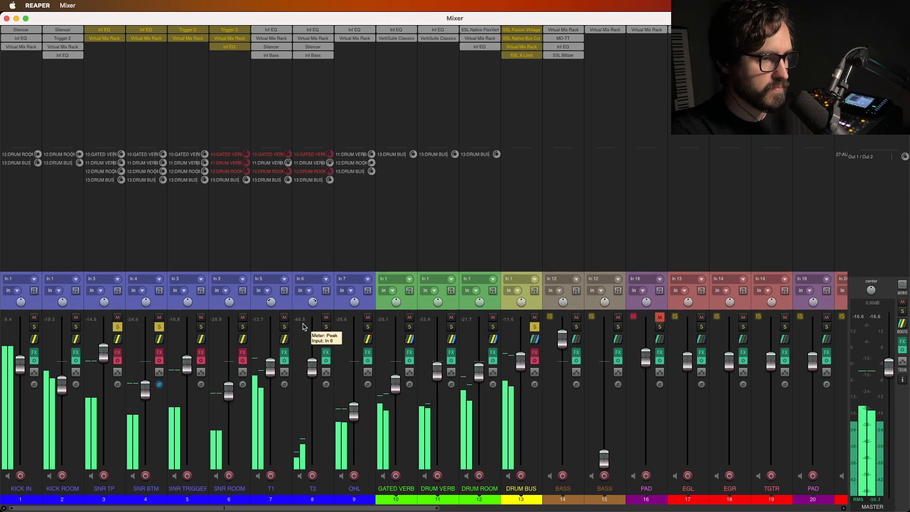
pyautogui.moveTo(409, 319); pyautogui.dragTo(492, 319)
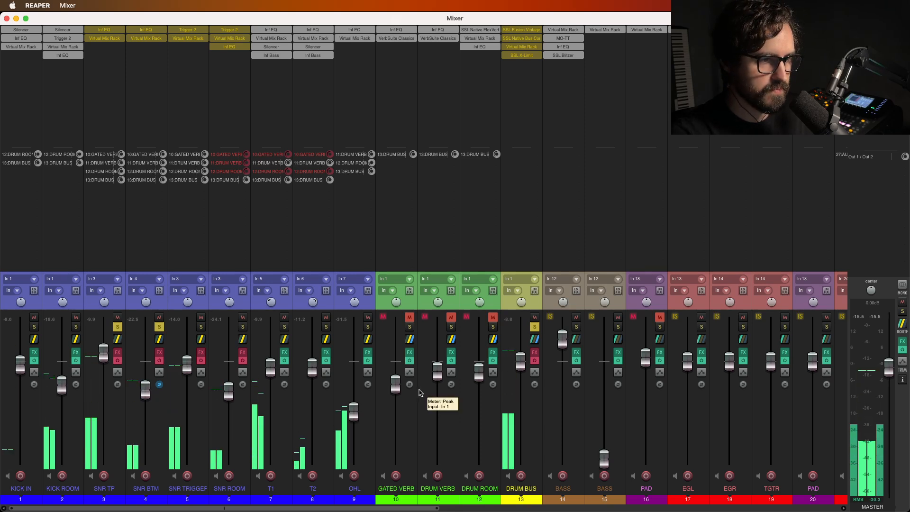
pyautogui.press('space')
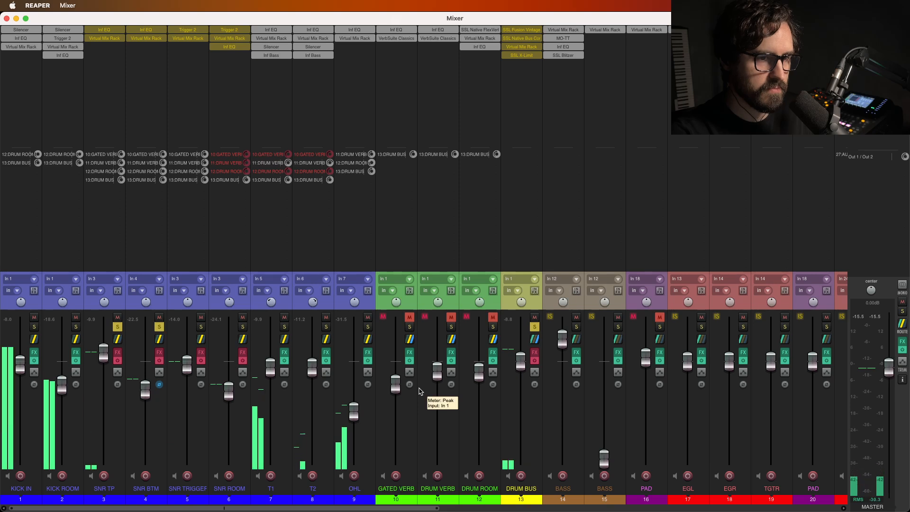
pyautogui.moveTo(410, 317); pyautogui.dragTo(492, 317)
pyautogui.press('space')
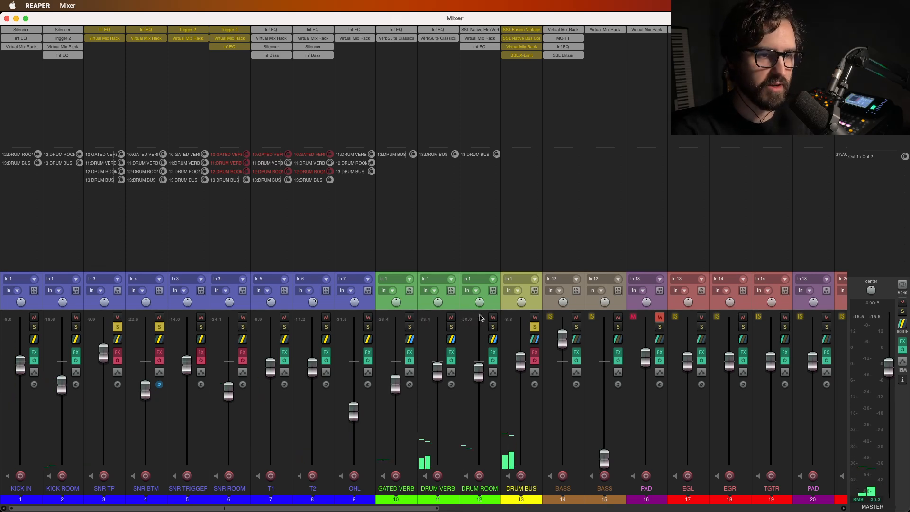
# Enable the effects chains on the DRUM BUS, SNR ROOM, SNR TRIGGER, SNR BTM and SNR TP tracks.
pyautogui.click(536, 361)
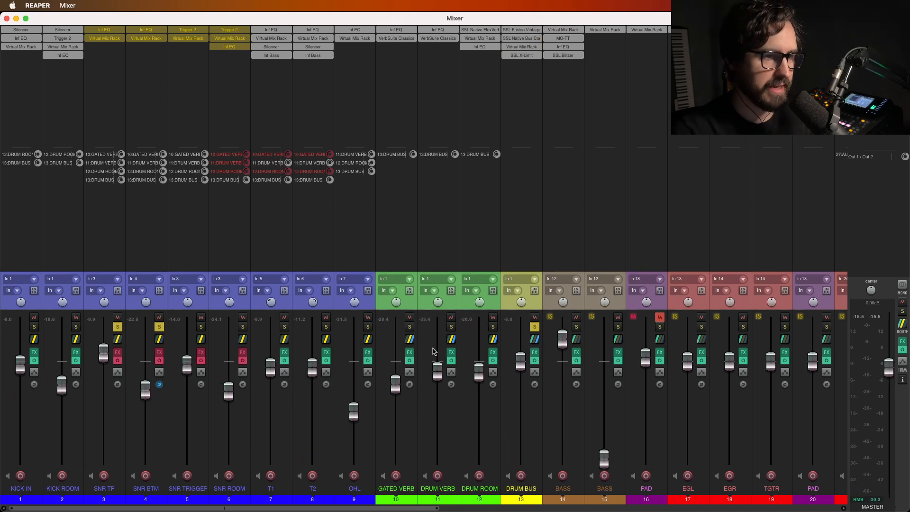
pyautogui.click(237, 367)
pyautogui.click(242, 360)
pyautogui.click(201, 360)
pyautogui.click(159, 360)
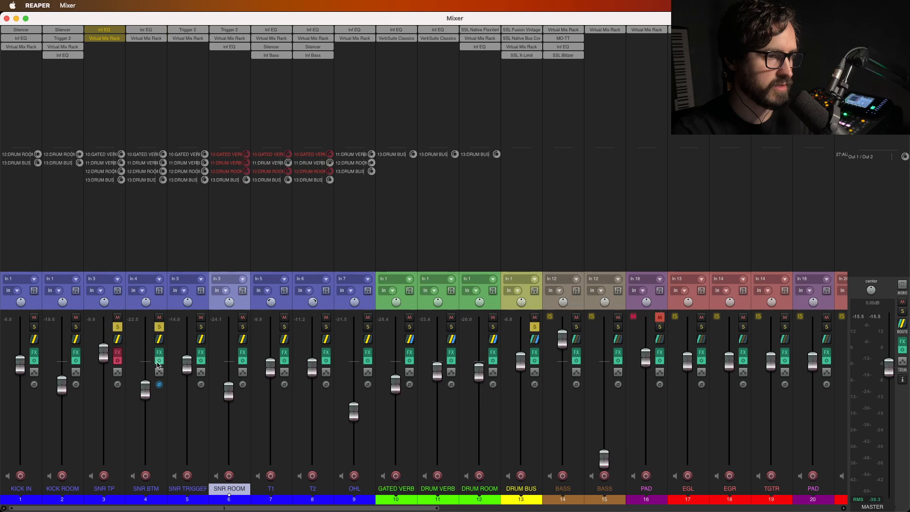
pyautogui.click(117, 361)
# Solo SNR TRIGGER and SNR ROOM as well, audition the full processed snare, and reset the DRUM BUS peak indicator.
pyautogui.click(201, 327)
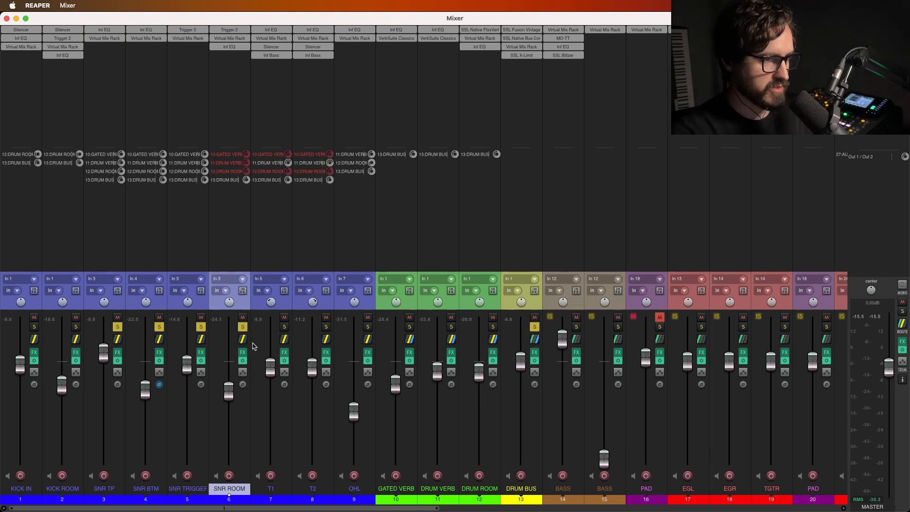
pyautogui.press('space')
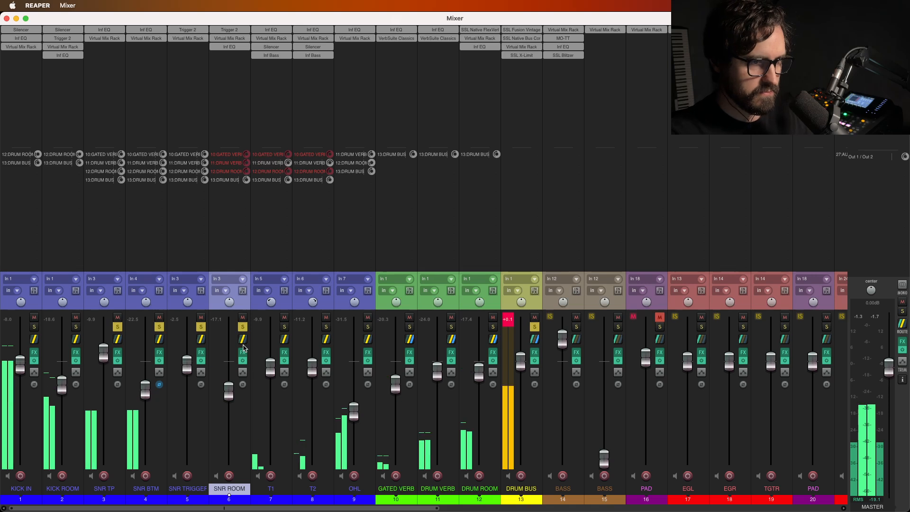
pyautogui.press('space')
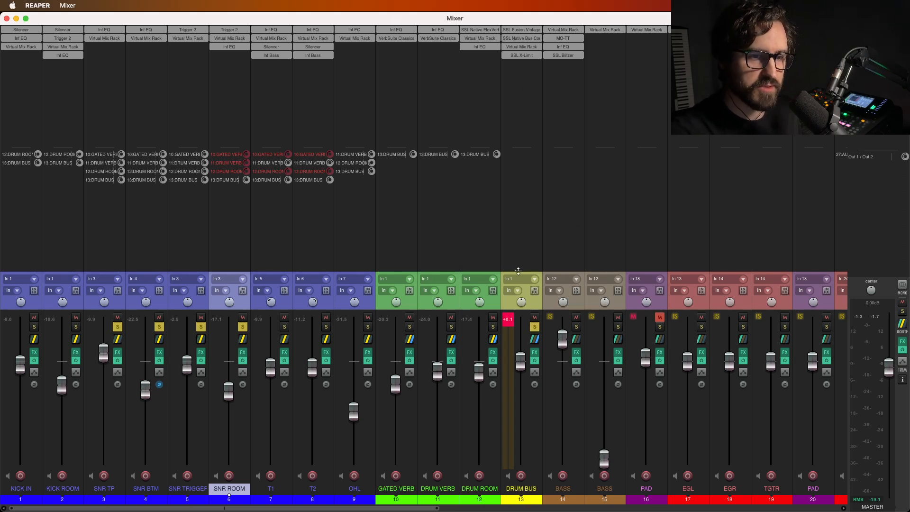
pyautogui.click(510, 319)
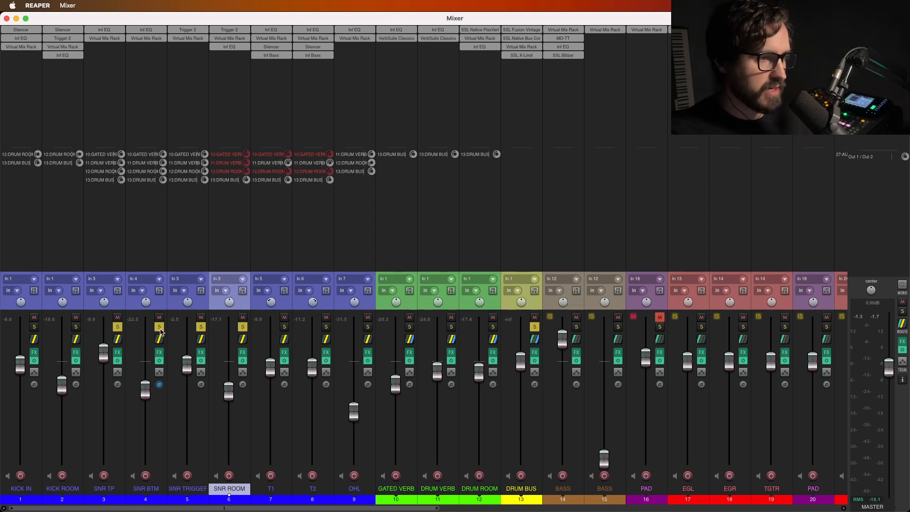
# Isolate the SNR TP track by unsoloing SNR BTM, SNR TRIGGER and SNR ROOM and muting the three reverb returns.
pyautogui.moveTo(158, 327); pyautogui.dragTo(237, 328)
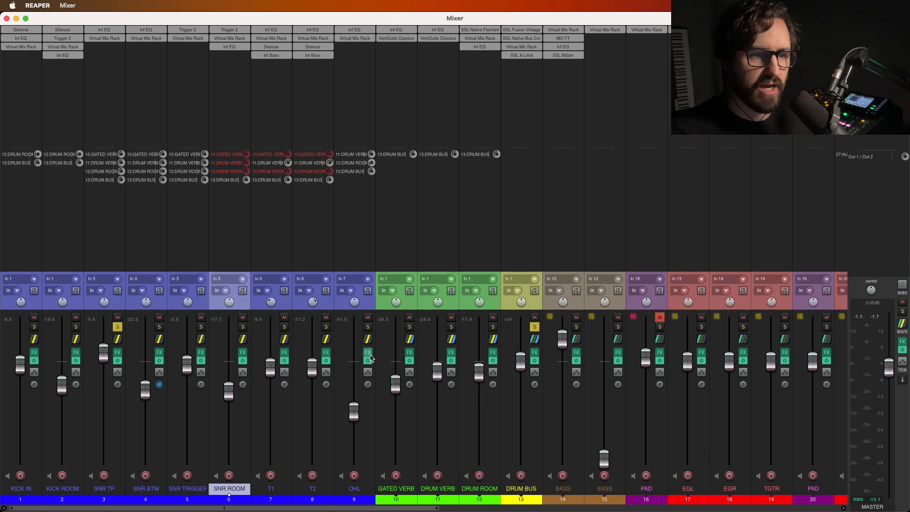
pyautogui.moveTo(409, 317); pyautogui.dragTo(493, 317)
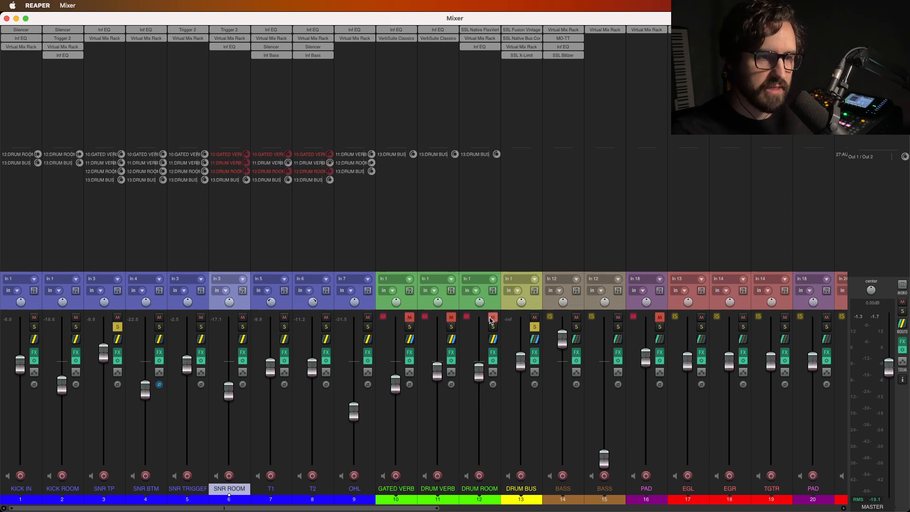
# Open the Inf EQ on SNR TP and compare the playing snare with the EQ bypassed and active.
pyautogui.click(100, 30)
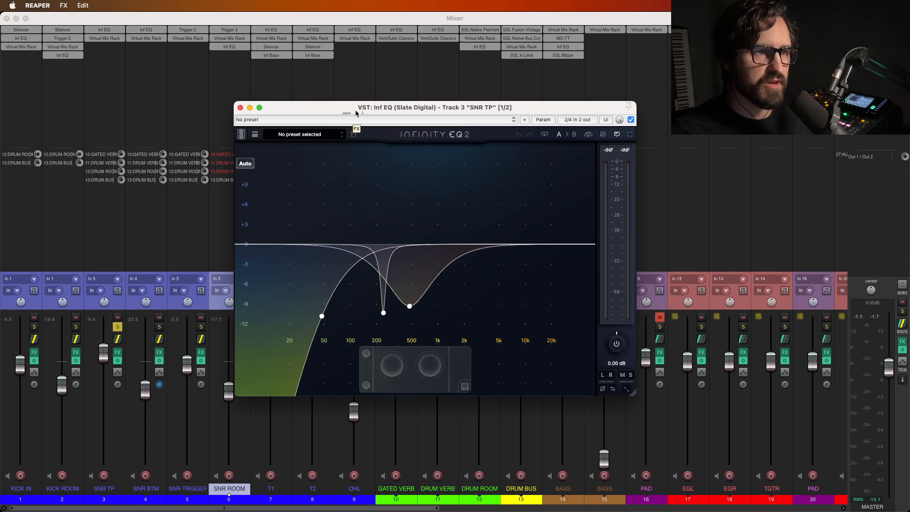
pyautogui.moveTo(356, 112); pyautogui.dragTo(450, 92)
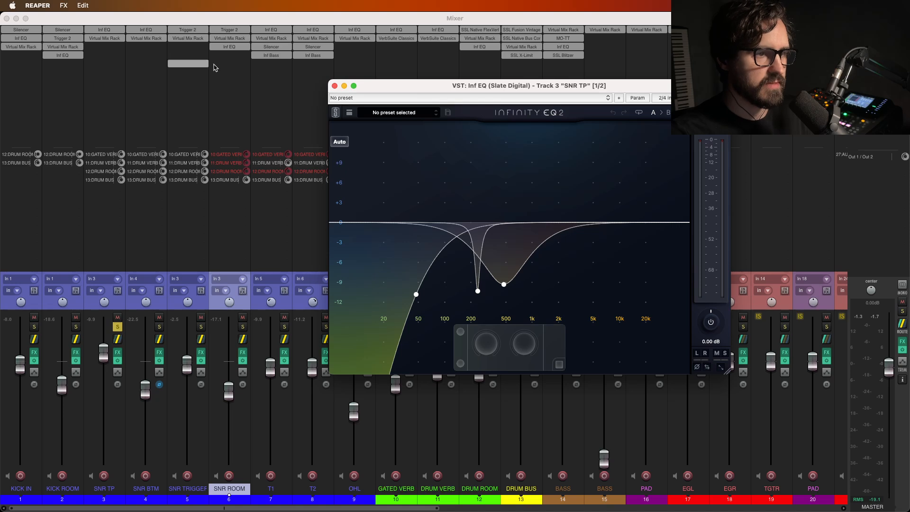
pyautogui.press('space')
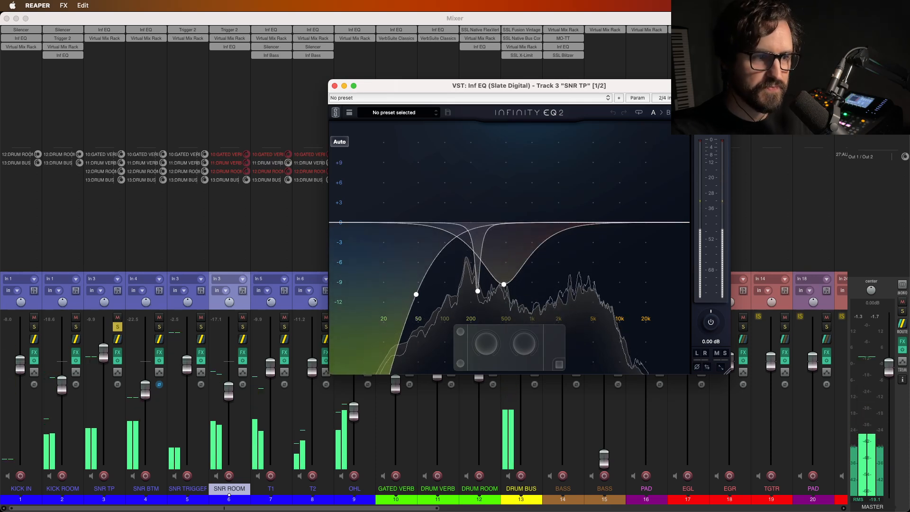
pyautogui.click(724, 97)
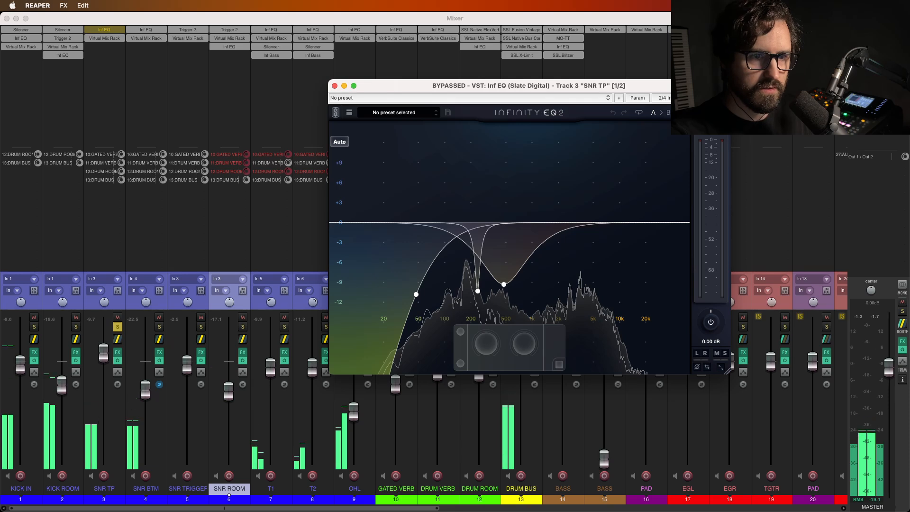
pyautogui.click(724, 98)
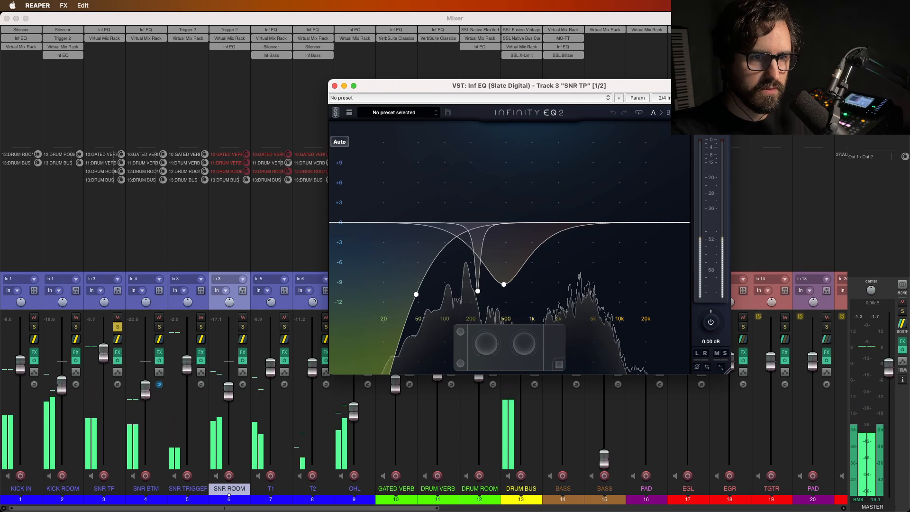
# Listen in isolation to the EQ's wide 474 Hz cut and its narrow low-mid cut, comparing each with the full signal.
pyautogui.click(502, 285)
pyautogui.click(504, 299)
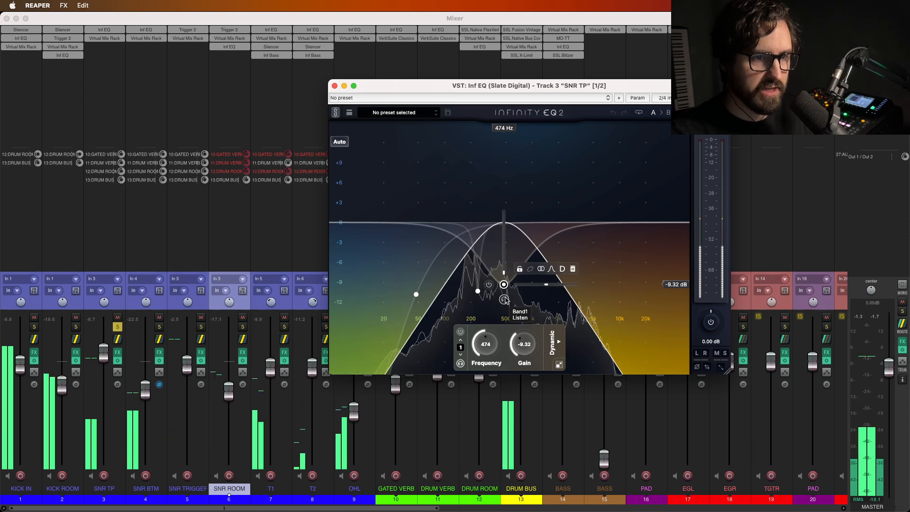
pyautogui.click(505, 300)
pyautogui.click(478, 306)
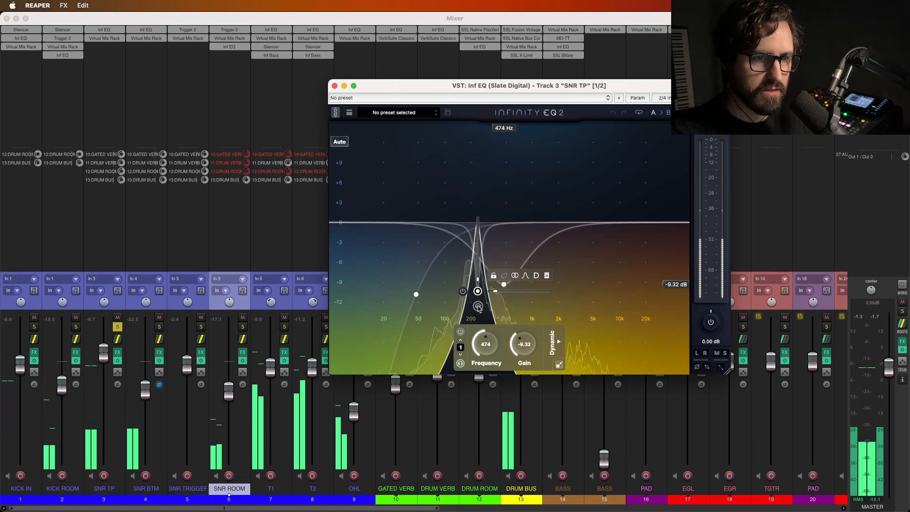
pyautogui.click(478, 305)
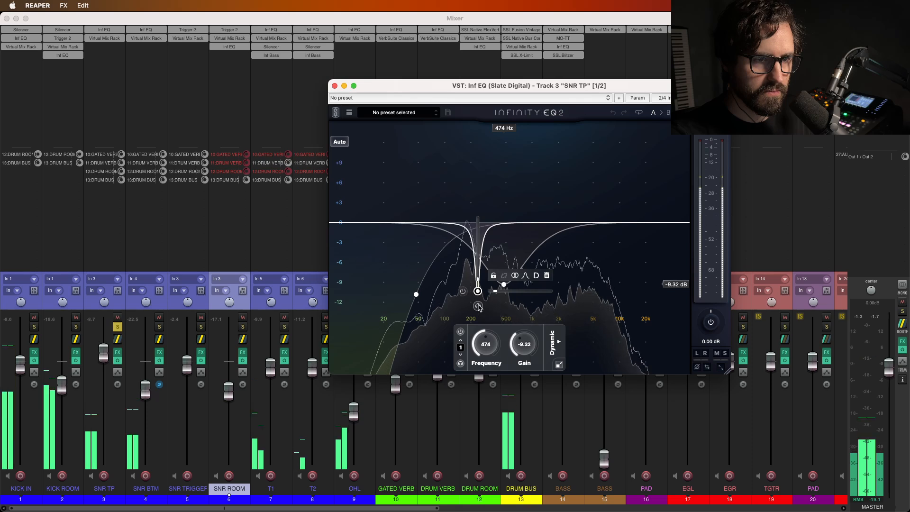
pyautogui.click(479, 306)
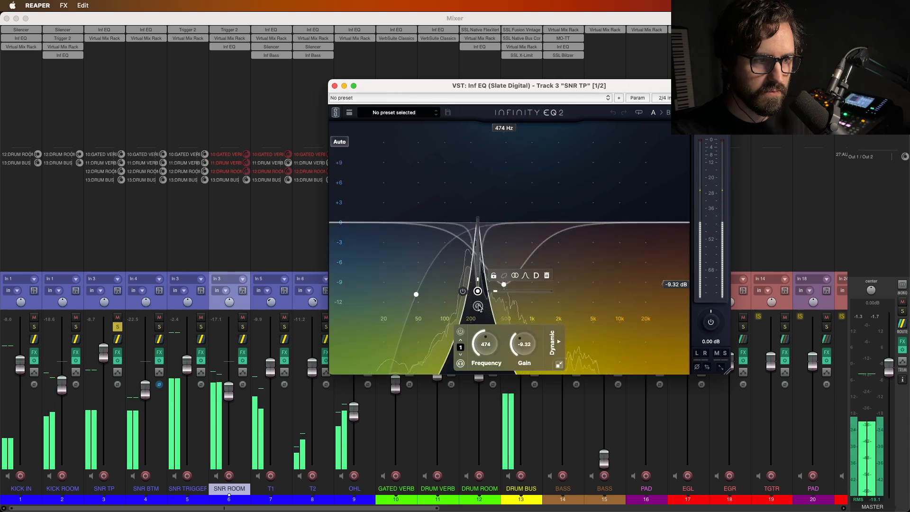
pyautogui.click(479, 306)
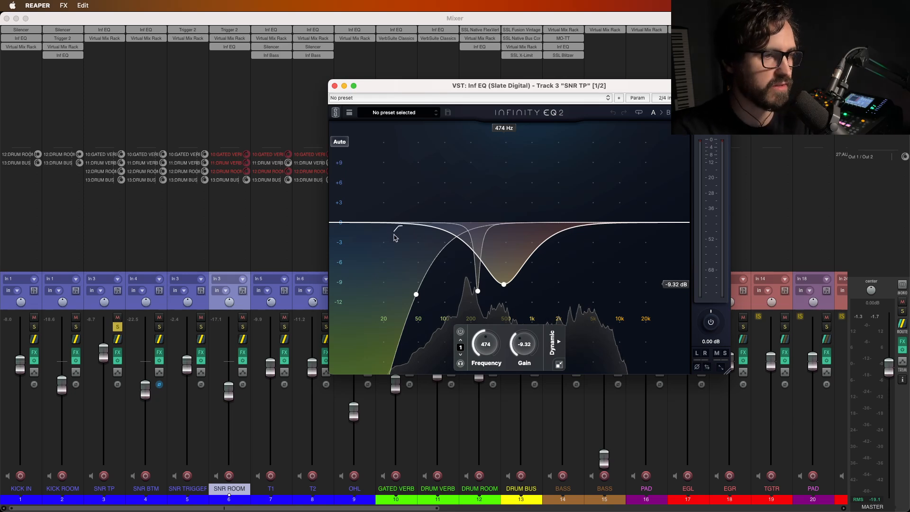
pyautogui.moveTo(503, 296)
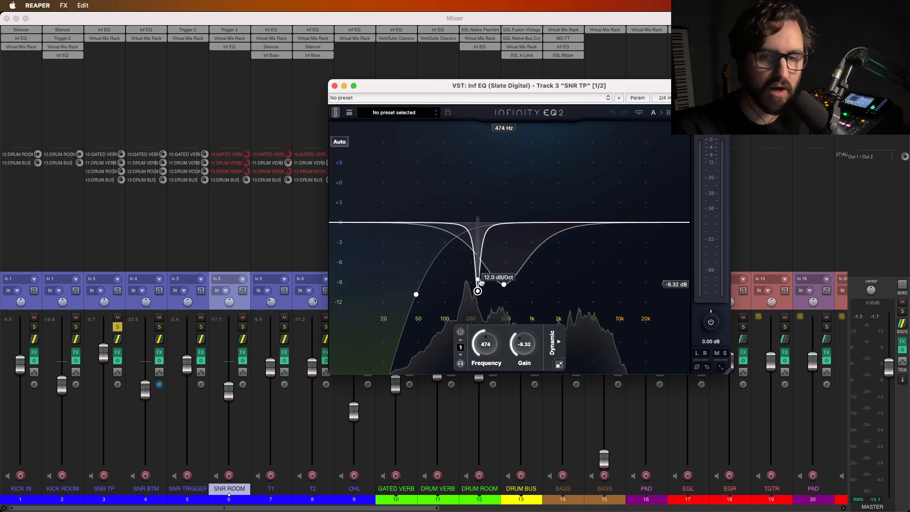
pyautogui.moveTo(478, 287)
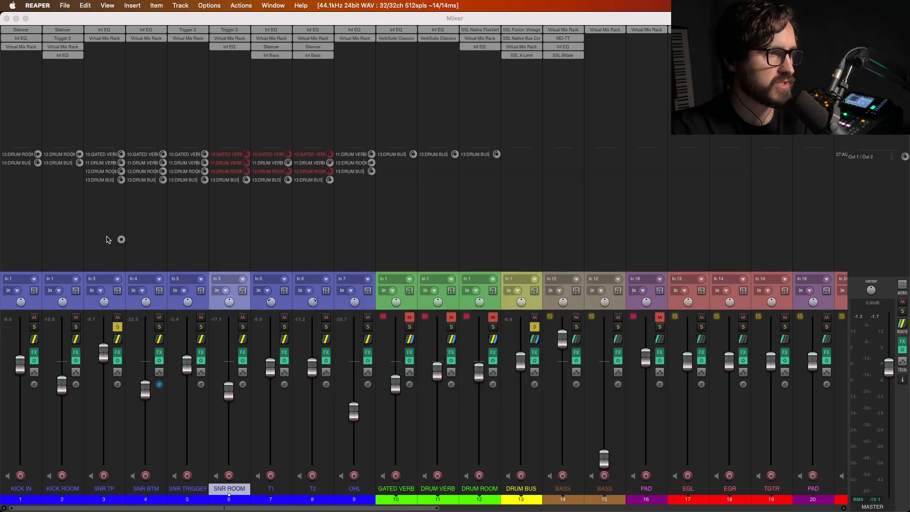
# Open the Virtual Mix Rack on SNR TP and compare the playing snare with the rack bypassed and active.
pyautogui.click(110, 42)
pyautogui.click(110, 41)
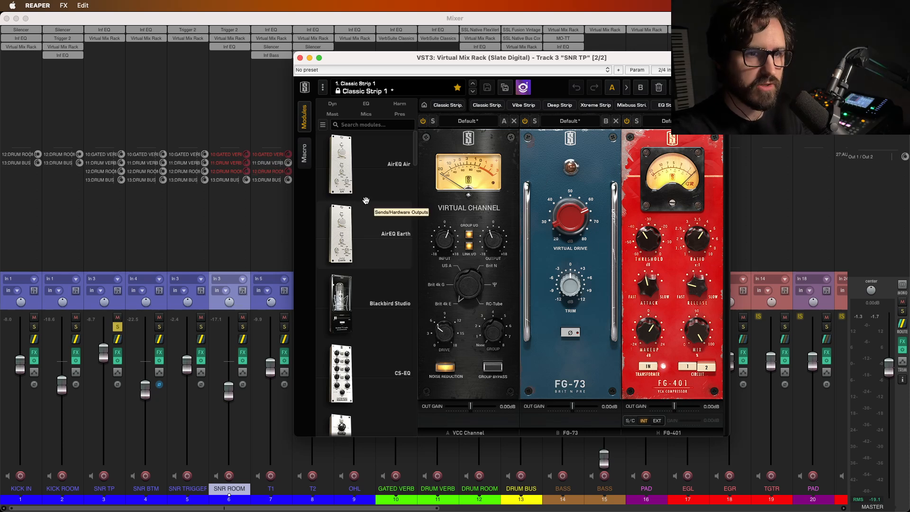
pyautogui.press('space')
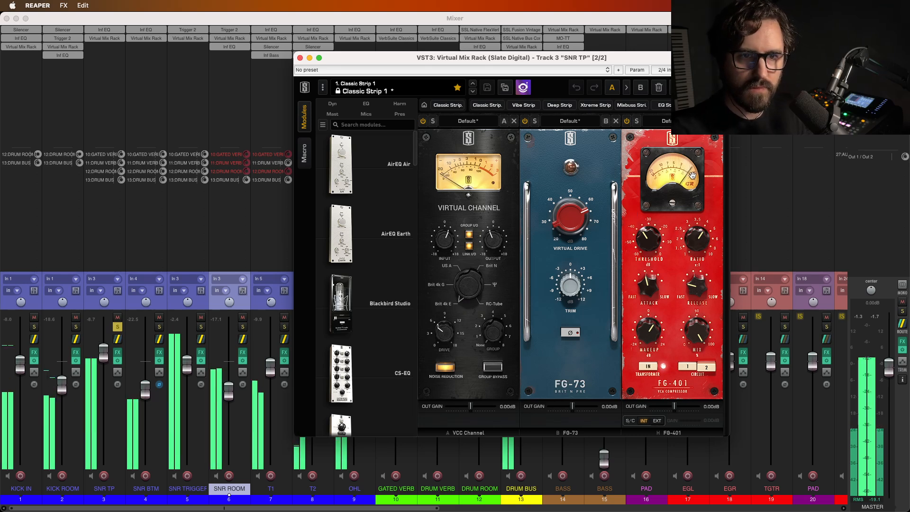
pyautogui.moveTo(651, 340)
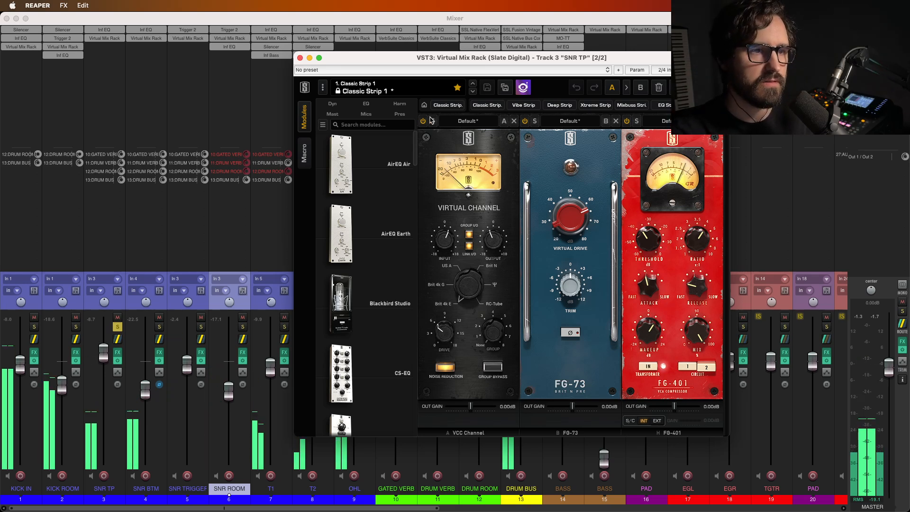
pyautogui.click(723, 69)
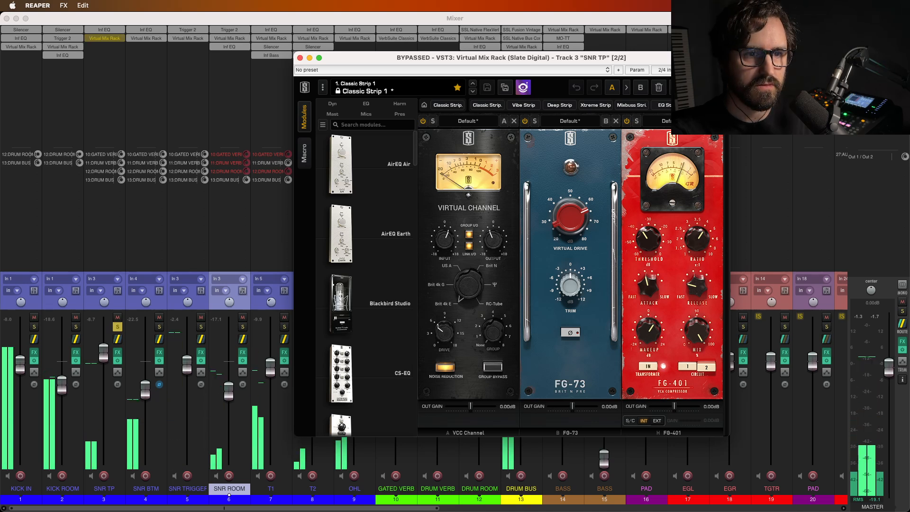
pyautogui.click(723, 70)
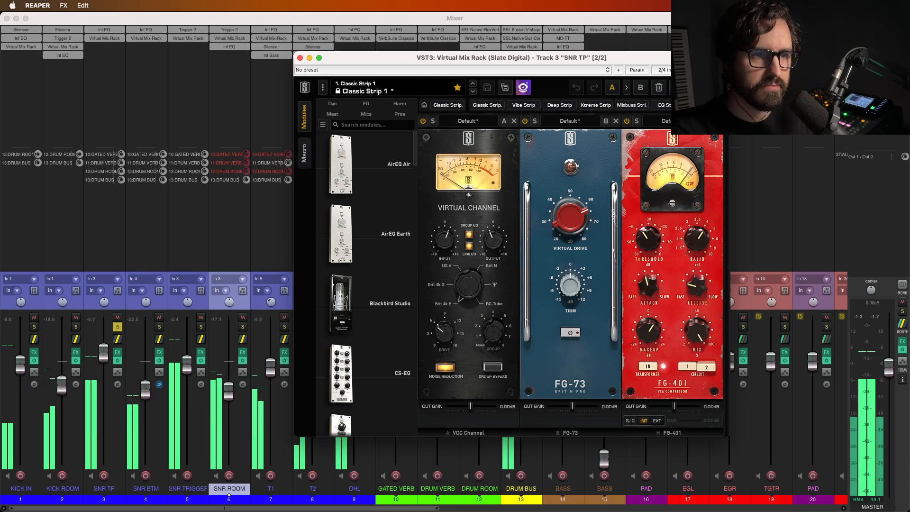
# Raise the Virtual Channel's input to about +10.7 dB and its drive to about 13.4 dB while auditioning, then close the Virtual Mix Rack.
pyautogui.moveTo(445, 240)
pyautogui.mouseDown()
pyautogui.moveTo(448, 211)
pyautogui.moveTo(440, 233)
pyautogui.mouseUp()
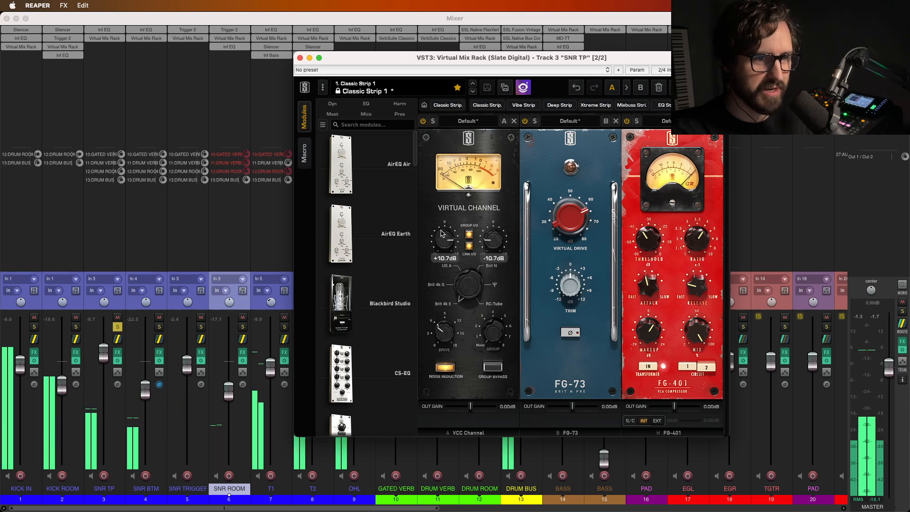
pyautogui.press('space')
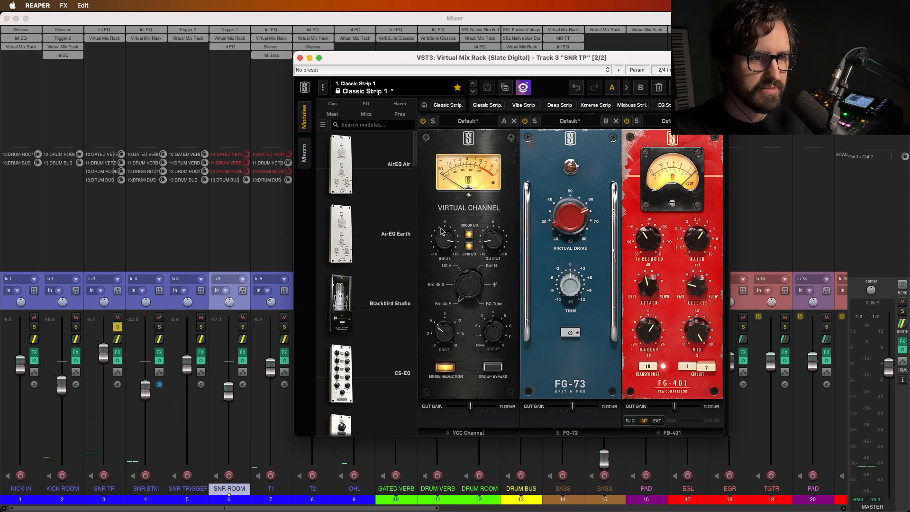
pyautogui.press('space')
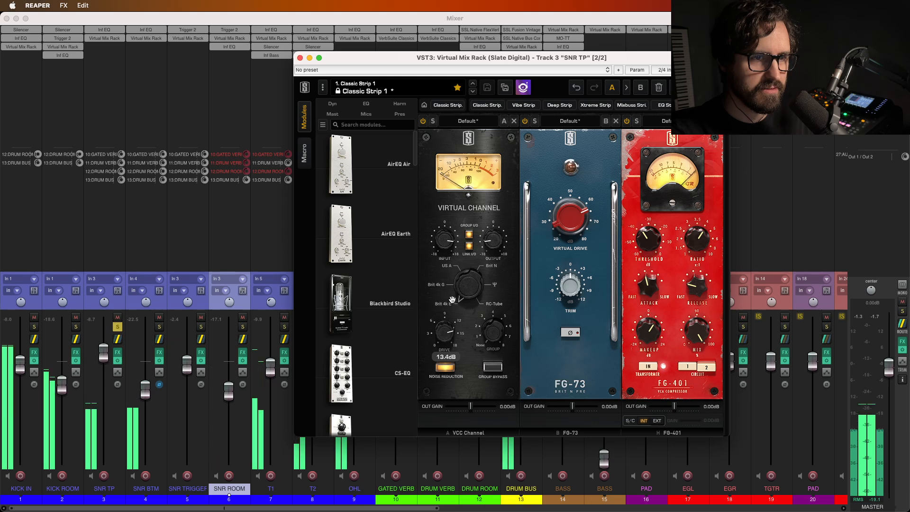
pyautogui.moveTo(449, 348); pyautogui.dragTo(451, 297)
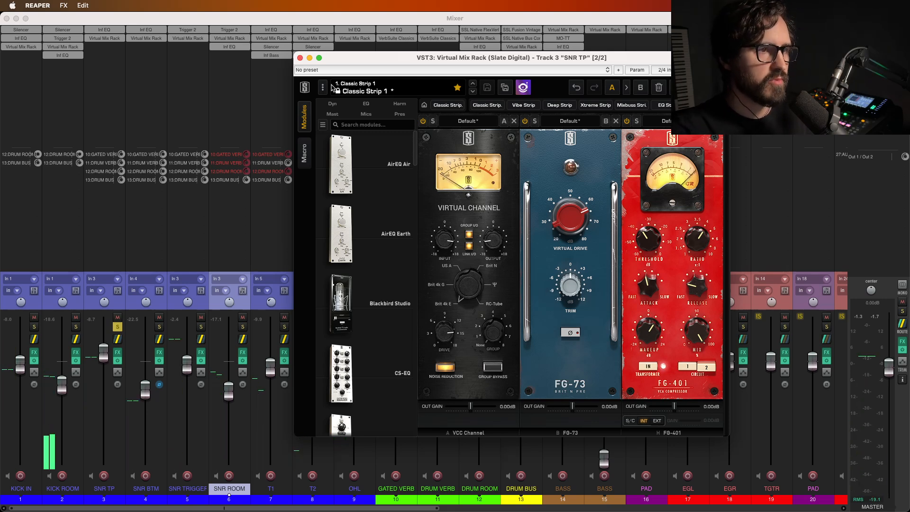
pyautogui.click(300, 58)
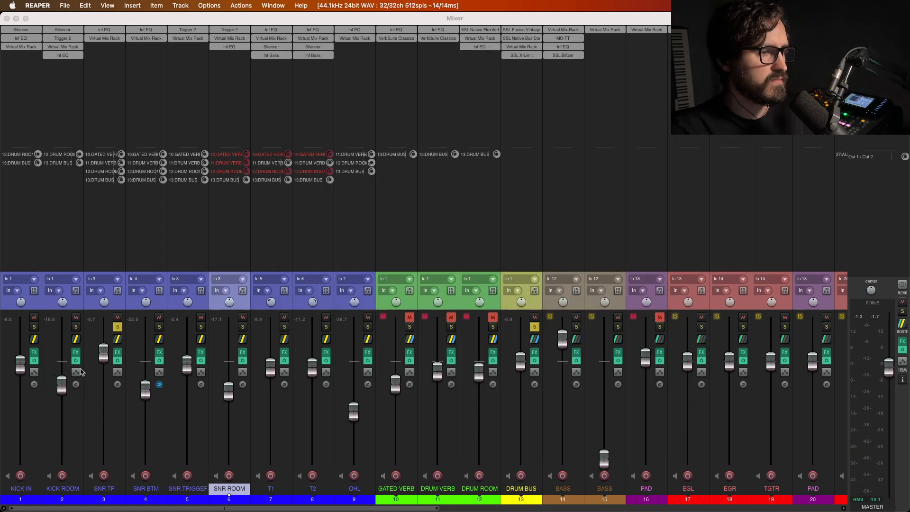
# Compare the playing SNR TP track with its entire effects chain bypassed and active.
pyautogui.click(116, 361)
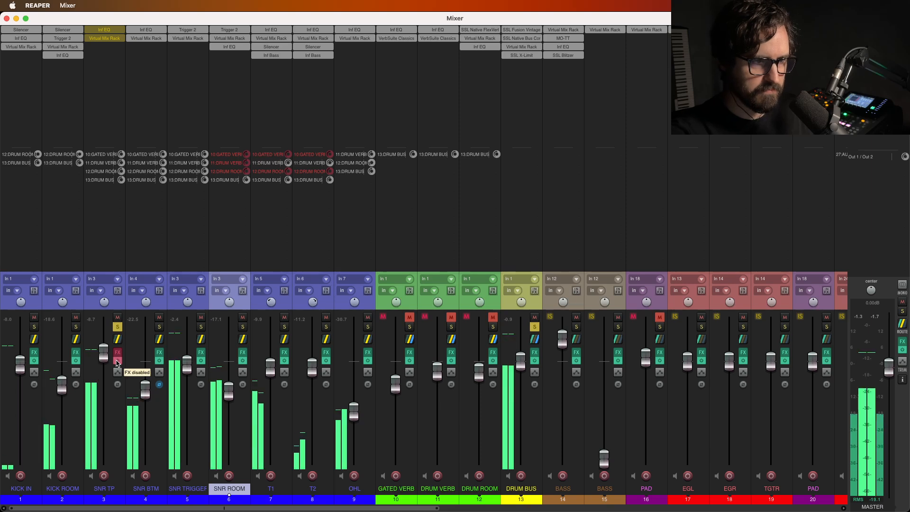
pyautogui.click(117, 362)
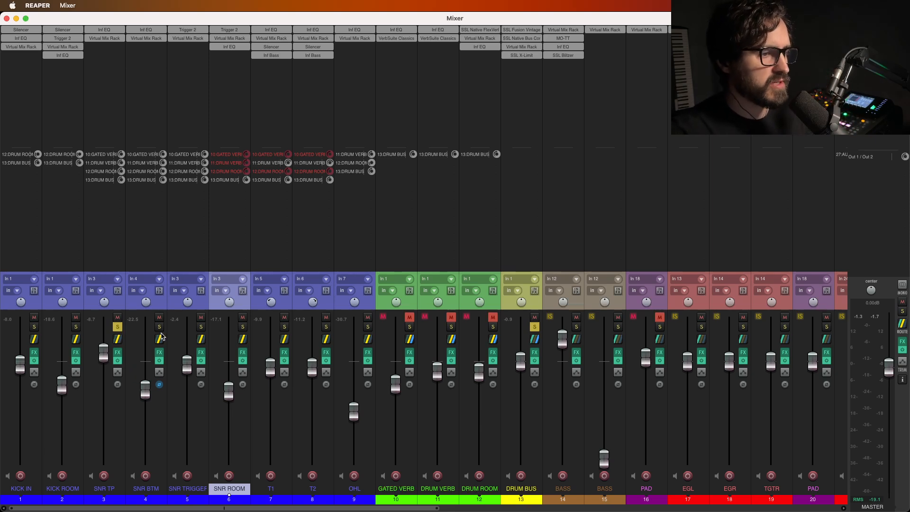
# Check the Inf EQ on SNR BTM, close it, and view the track's Virtual Mix Rack.
pyautogui.click(145, 30)
pyautogui.moveTo(121, 36); pyautogui.dragTo(295, 43)
pyautogui.click(291, 35)
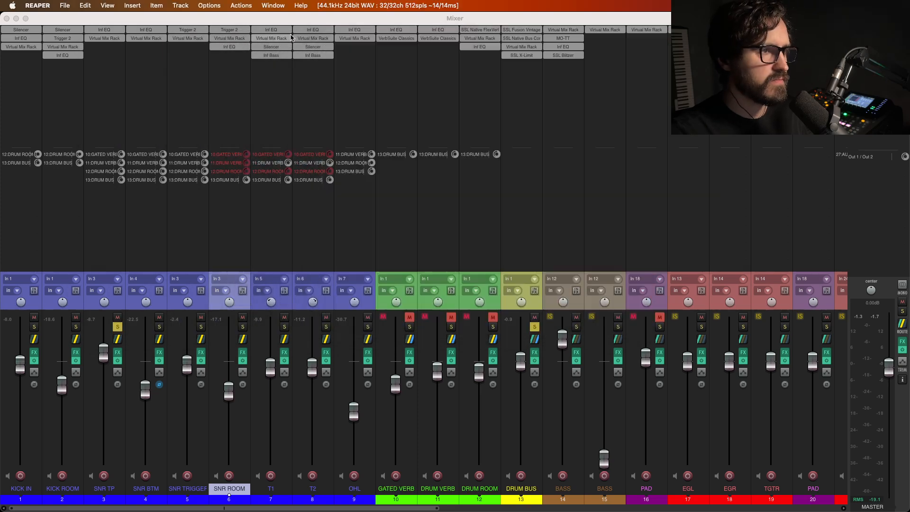
pyautogui.click(147, 40)
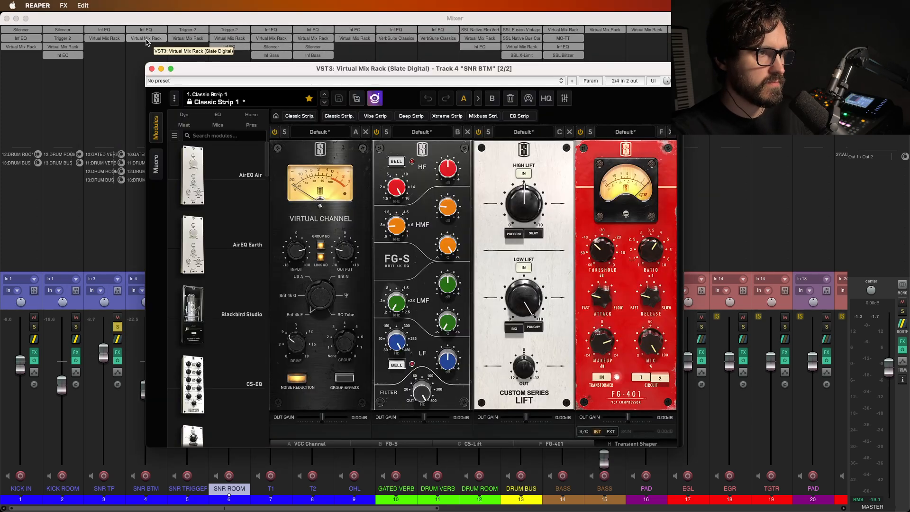
pyautogui.moveTo(271, 64); pyautogui.dragTo(325, 60)
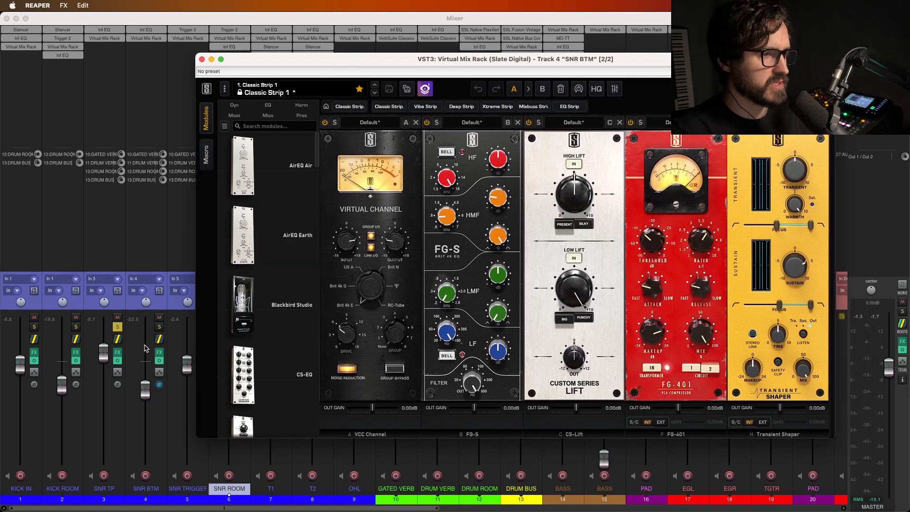
# Solo SNR BTM in place of SNR TP and start playback.
pyautogui.click(159, 327)
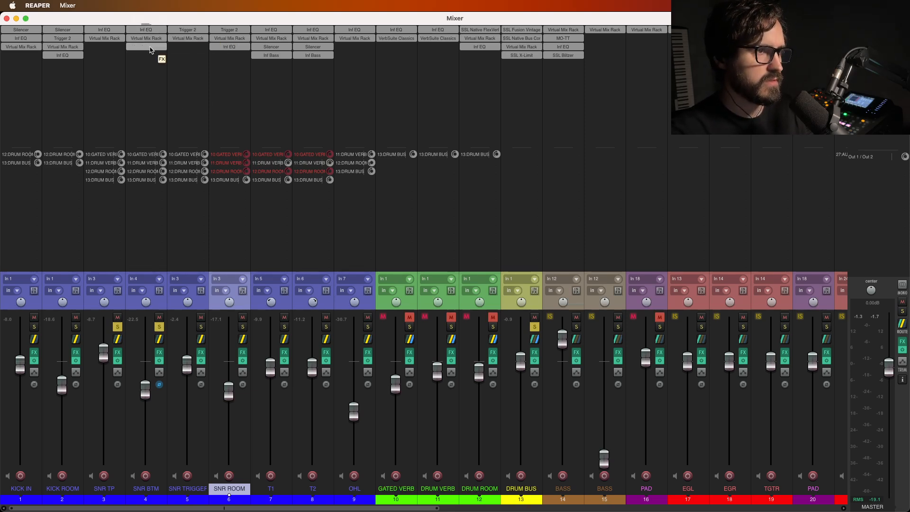
pyautogui.press('space')
pyautogui.click(118, 327)
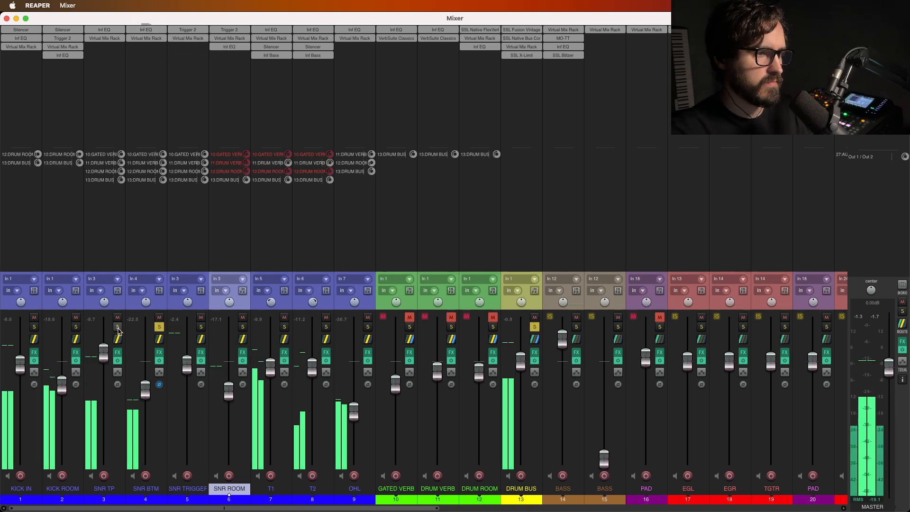
# Open the Virtual Mix Rack on SNR BTM and compare the playing bottom snare with the rack bypassed and active.
pyautogui.click(148, 38)
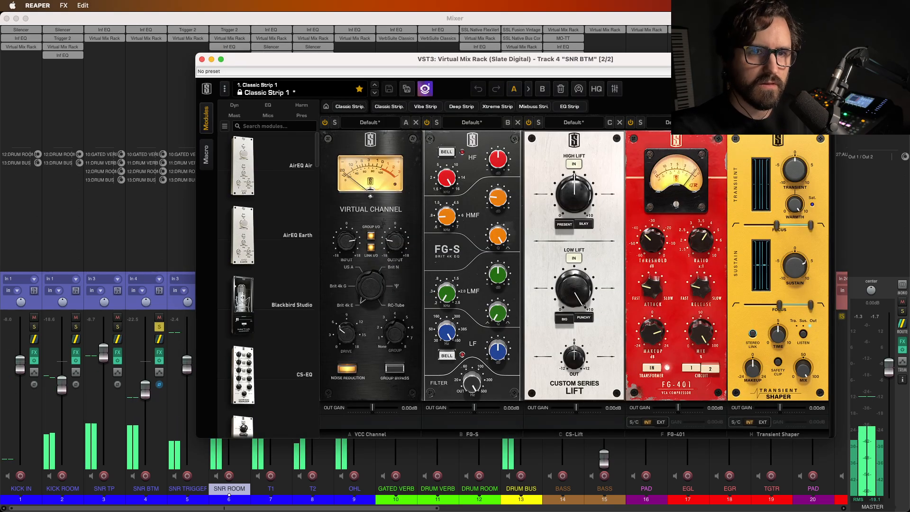
pyautogui.click(829, 71)
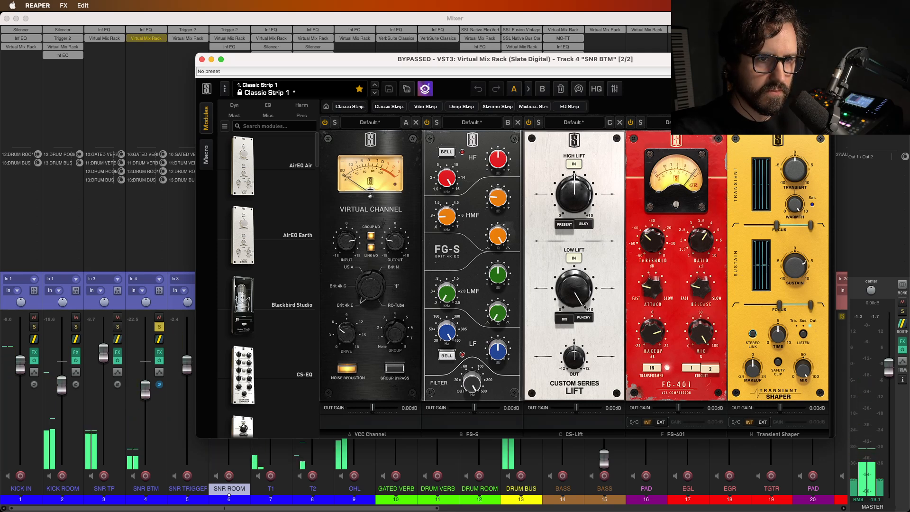
pyautogui.click(828, 71)
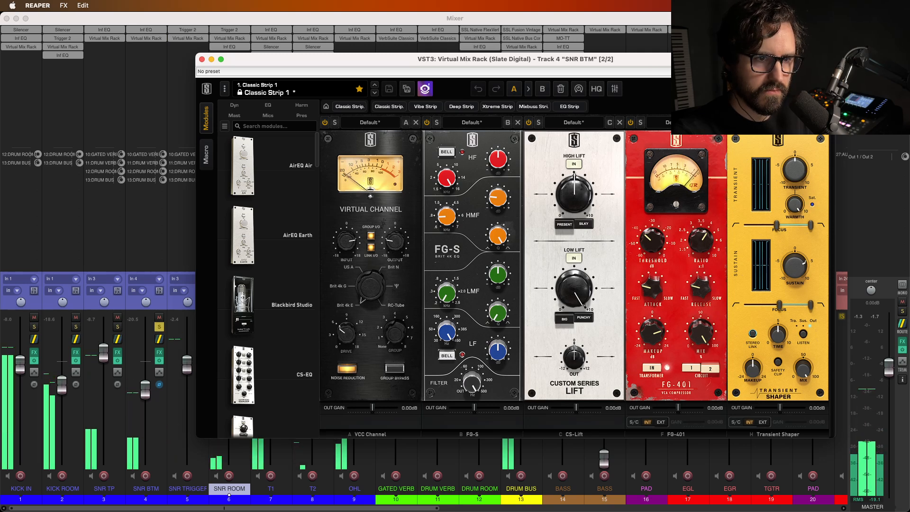
pyautogui.click(829, 71)
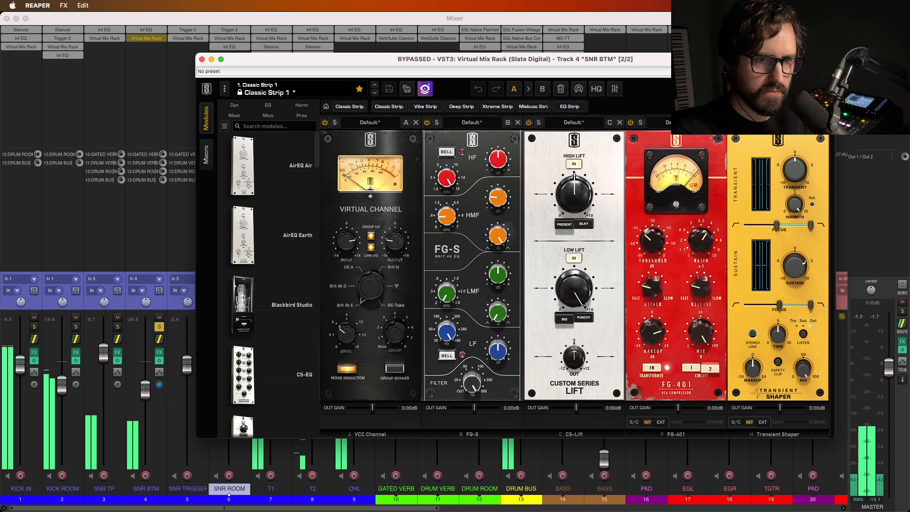
pyautogui.click(828, 71)
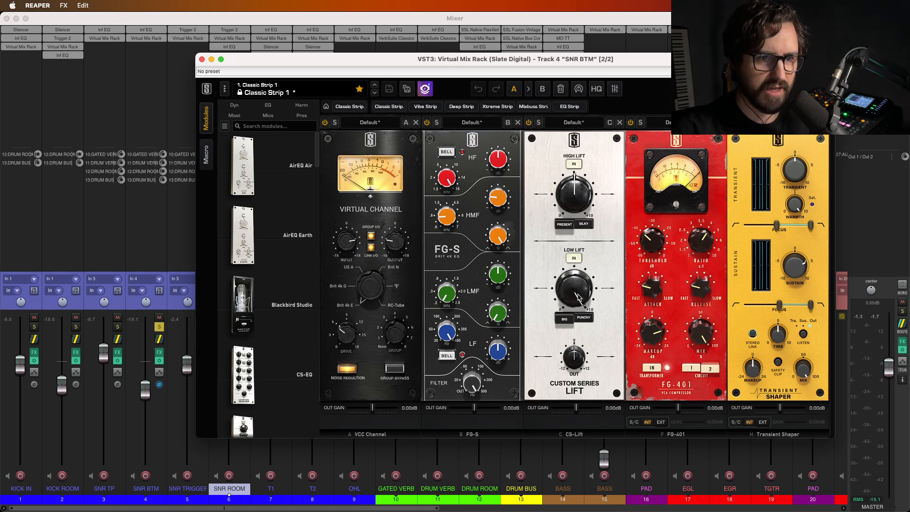
# Turn down Low Lift in the Custom Series Lift module of SNR BTM's rack and reposition the rack window.
pyautogui.moveTo(578, 297); pyautogui.dragTo(572, 335)
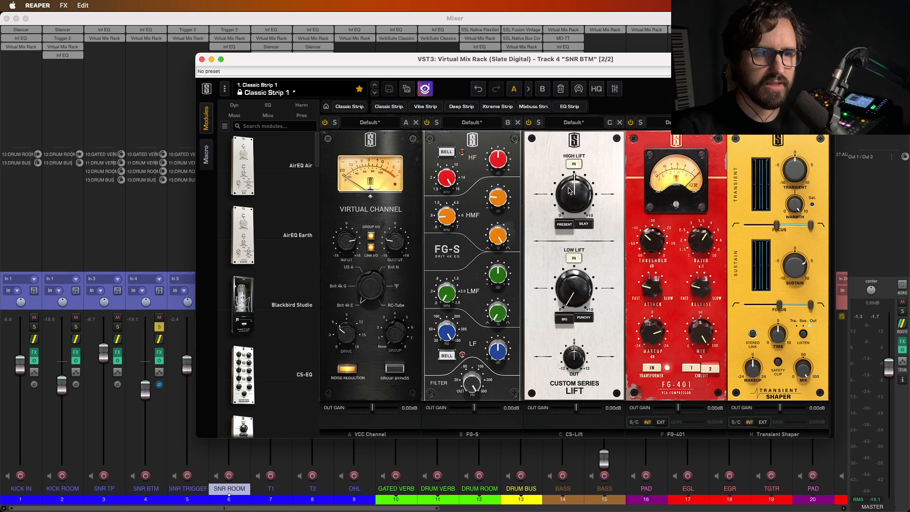
pyautogui.moveTo(575, 197)
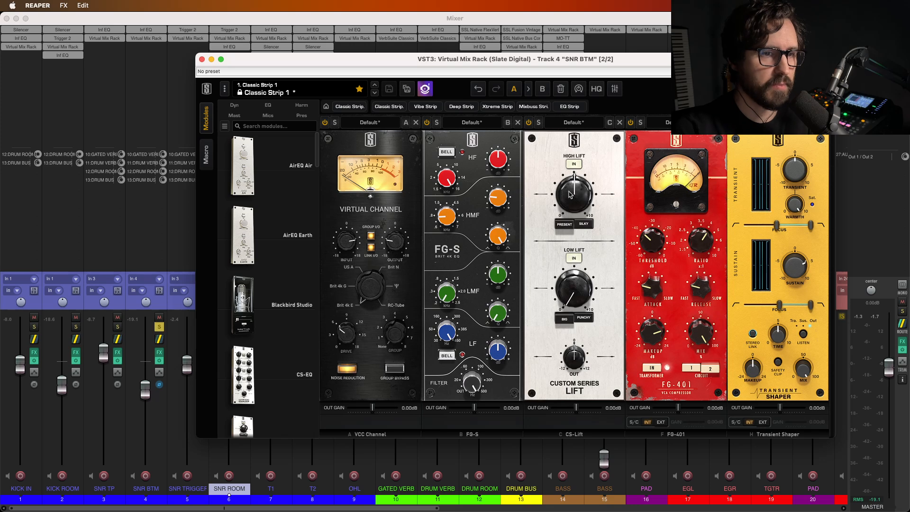
pyautogui.moveTo(363, 61); pyautogui.dragTo(370, 44)
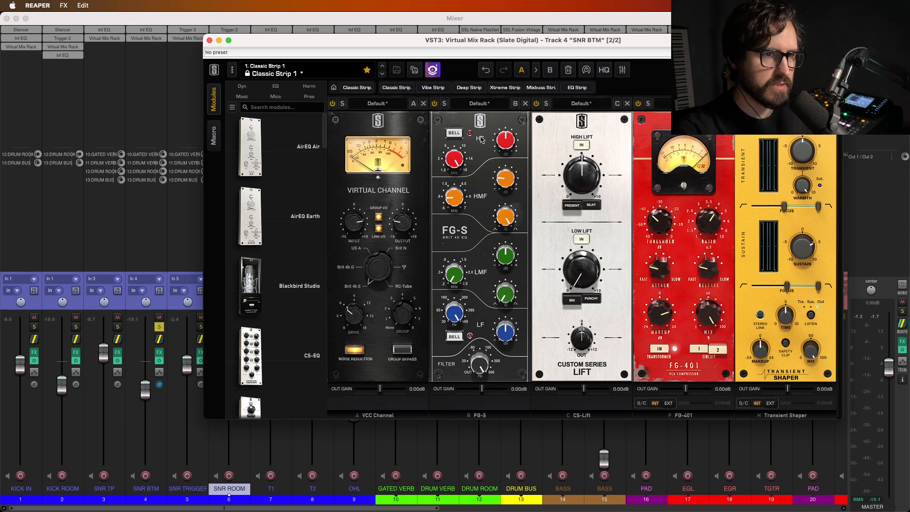
# Audition SNR BTM while examining the rack's FG-401 compressor and Transient Shaper sustain focus, then close the rack.
pyautogui.press('space')
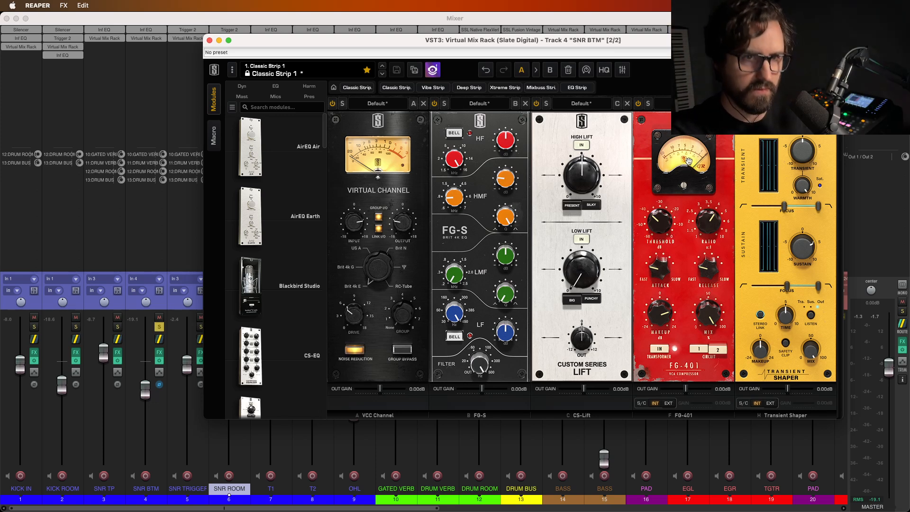
pyautogui.press('space')
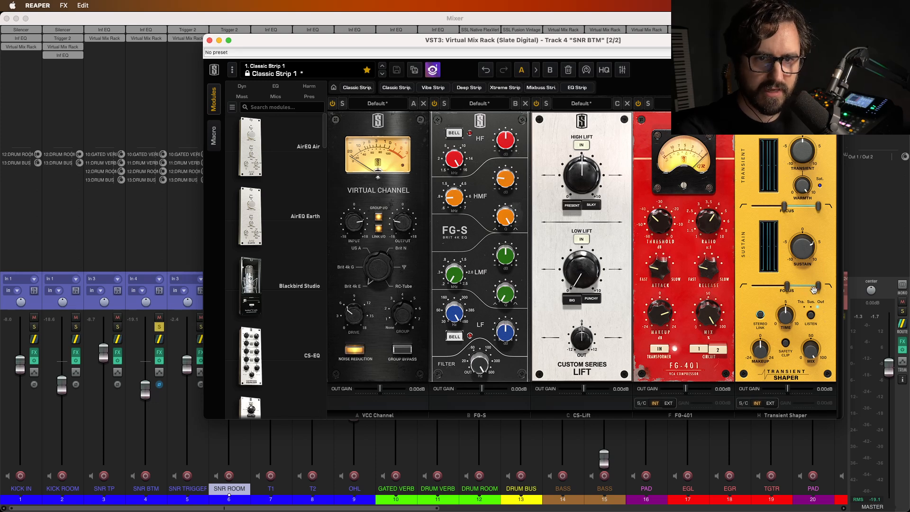
pyautogui.moveTo(820, 288)
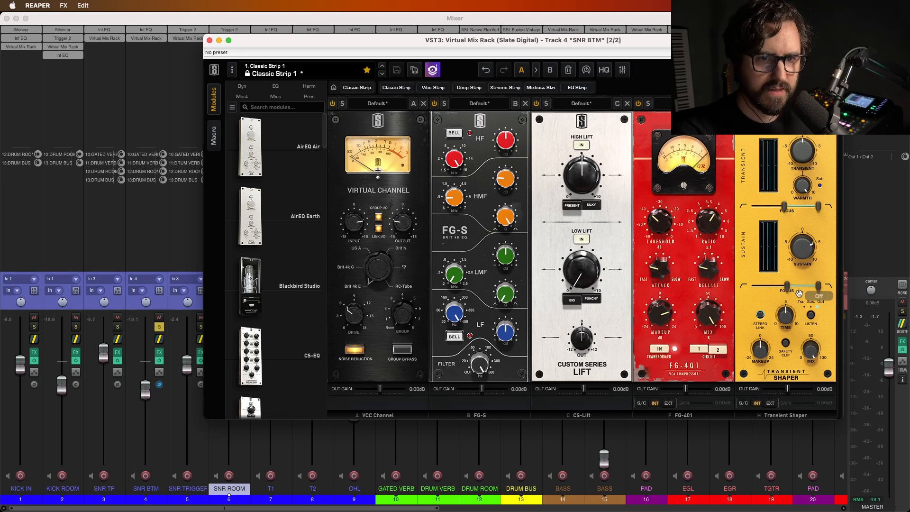
pyautogui.moveTo(803, 191)
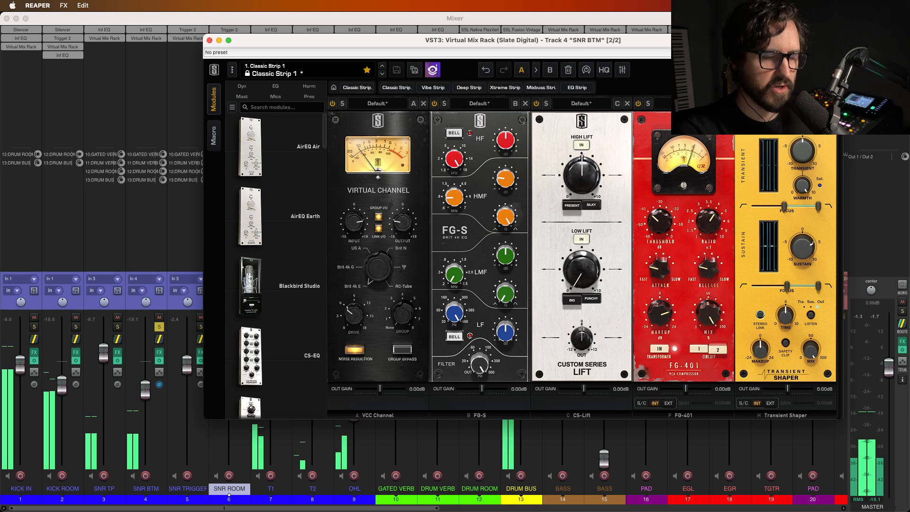
pyautogui.press('space')
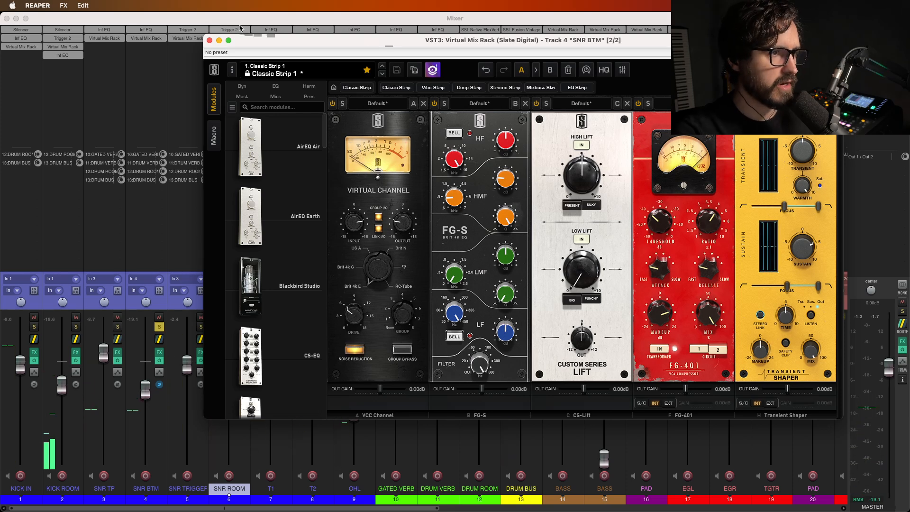
pyautogui.click(209, 41)
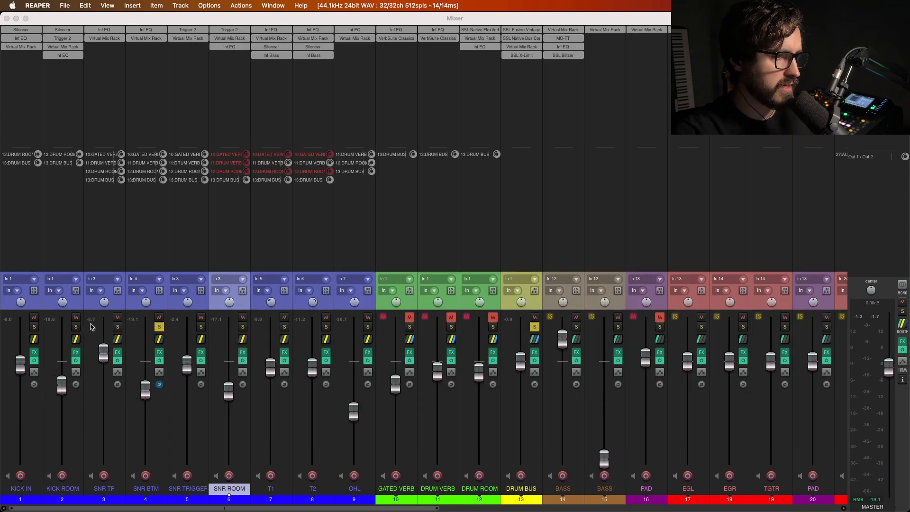
# Solo SNR TP together with SNR BTM and play both with their effects chains disabled.
pyautogui.click(117, 327)
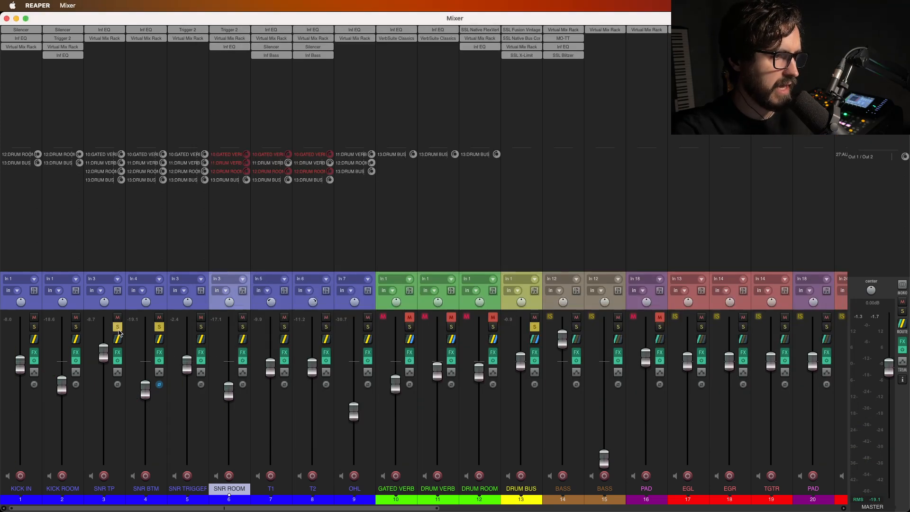
pyautogui.click(118, 361)
pyautogui.click(159, 362)
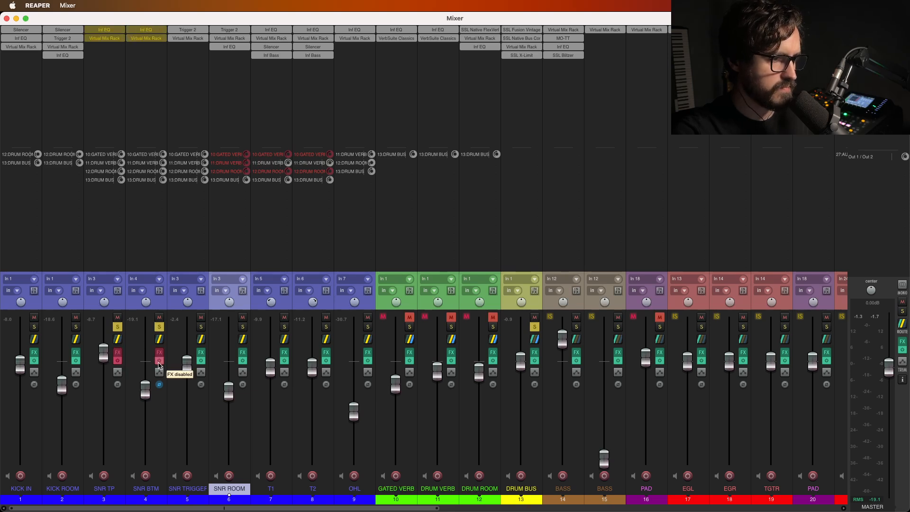
pyautogui.press('space')
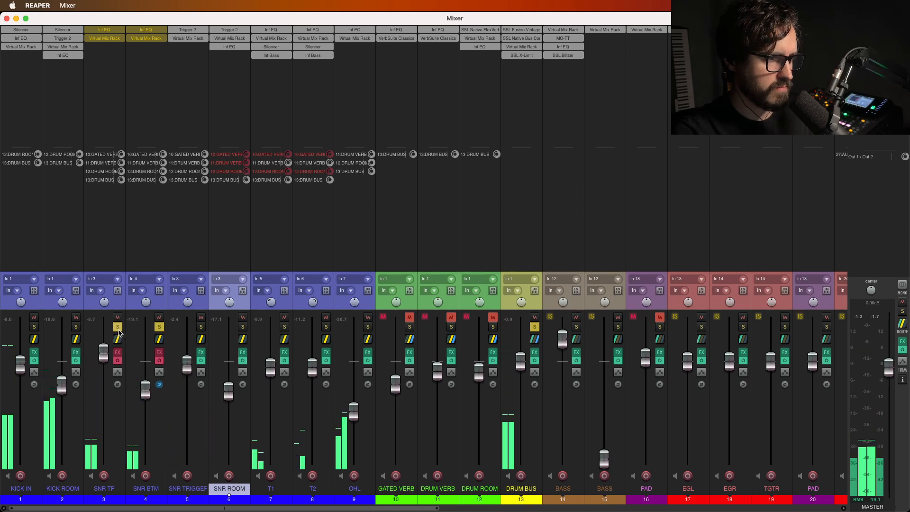
# Re-enable the effects on SNR TP and SNR BTM and audition the pair, toggling their solos off and back on.
pyautogui.moveTo(118, 329); pyautogui.dragTo(159, 327)
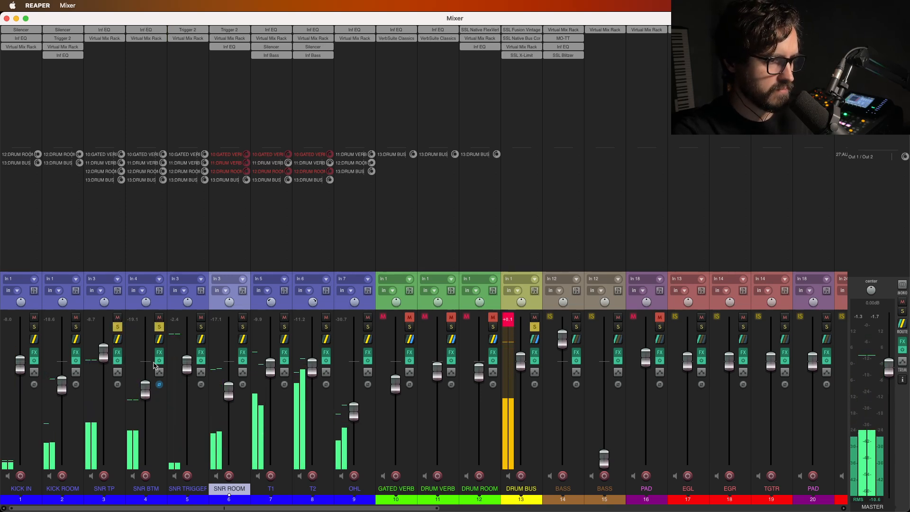
pyautogui.moveTo(146, 385)
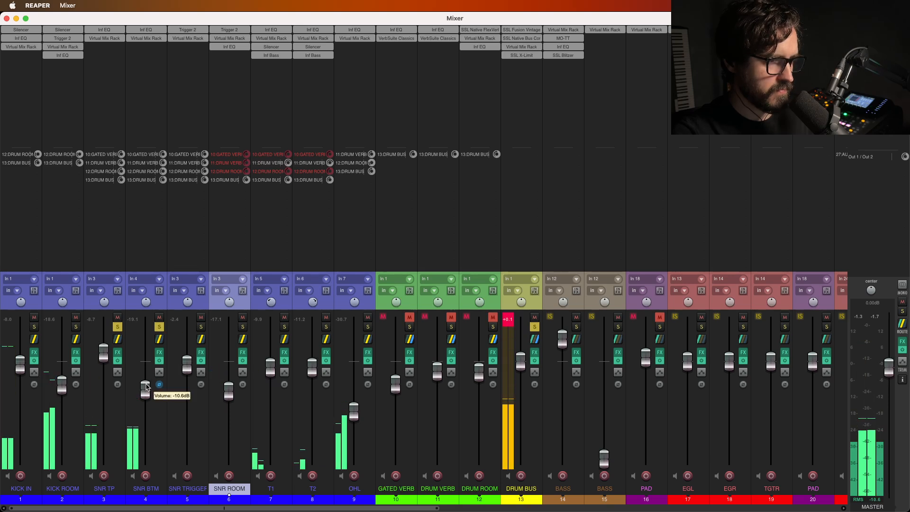
pyautogui.click(116, 327)
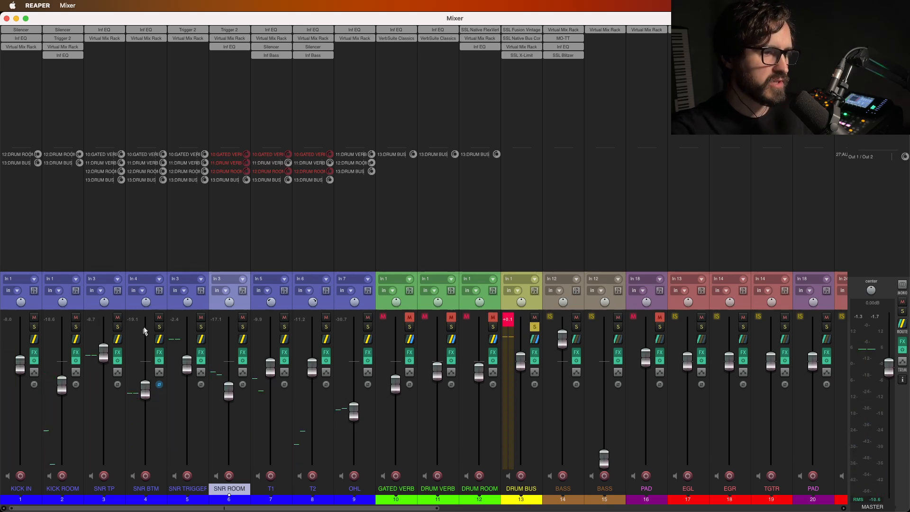
pyautogui.click(117, 327)
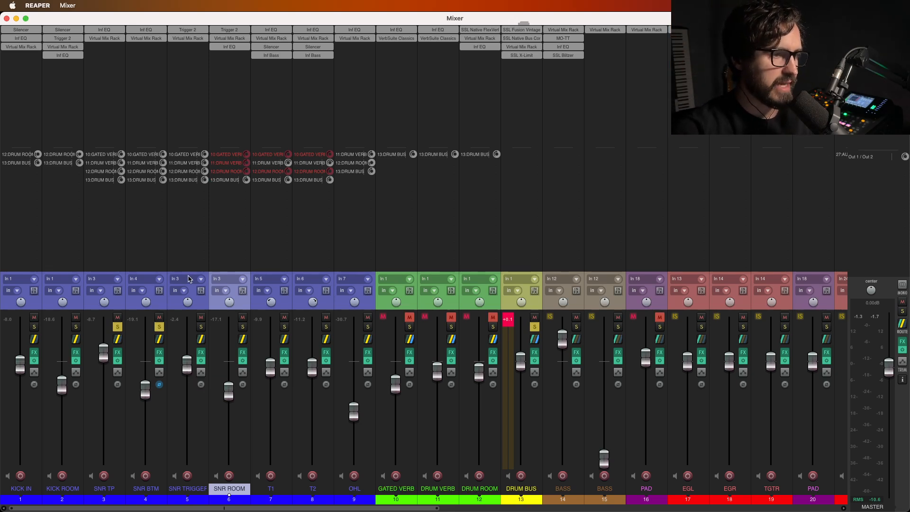
# Open Trigger 2 on SNR TRIGGER and solo that track along with SNR TP and SNR BTM.
pyautogui.click(187, 32)
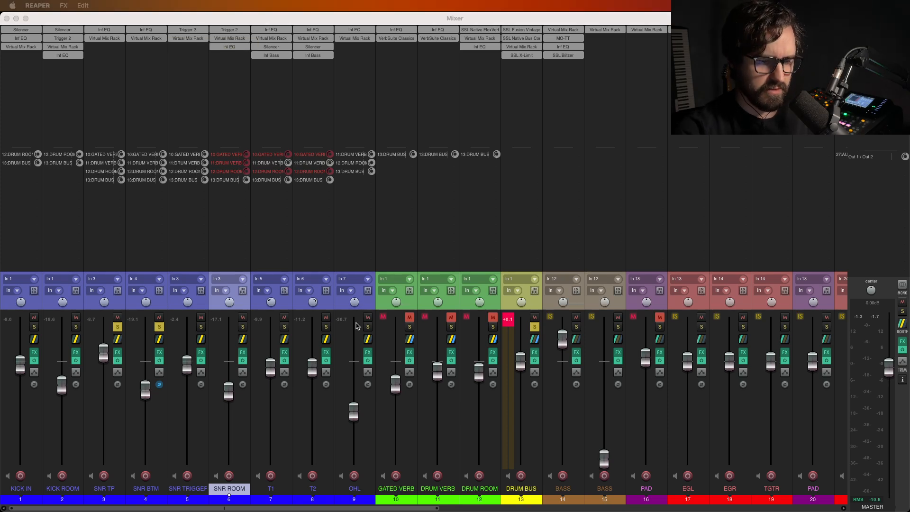
pyautogui.moveTo(463, 511); pyautogui.dragTo(506, 82)
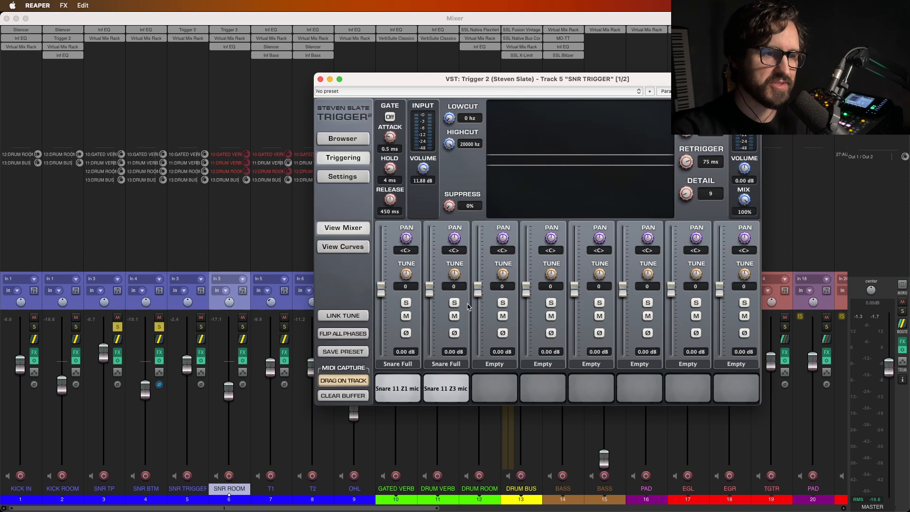
pyautogui.click(200, 327)
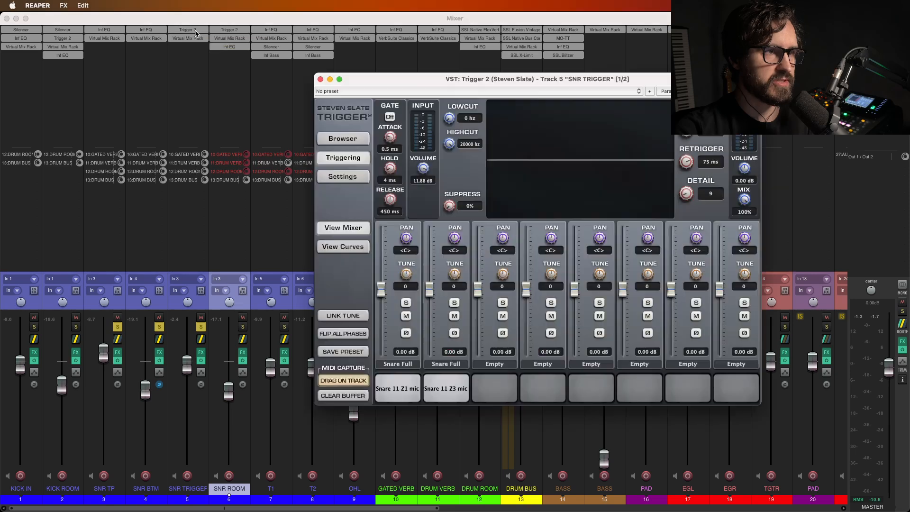
# Reposition the Trigger 2 window and audition its Snare 11 Z1 mic sample on SNR TRIGGER.
pyautogui.click(196, 30)
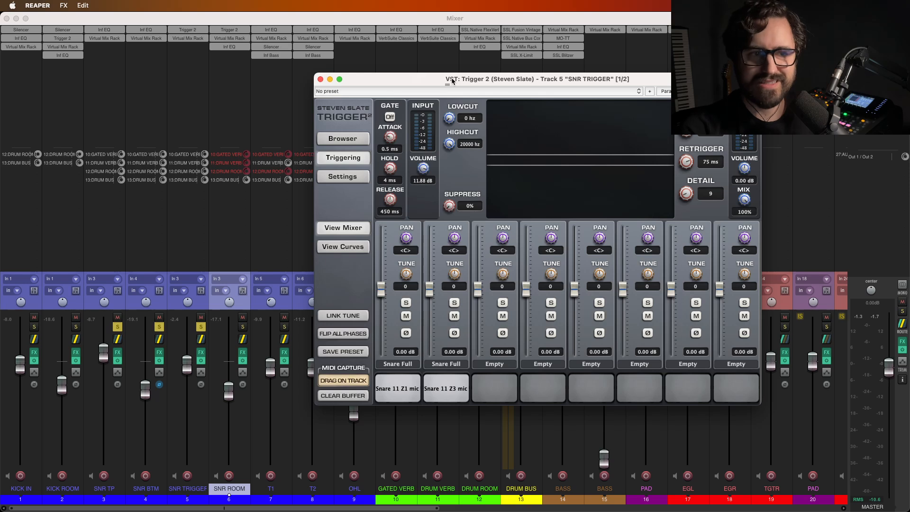
pyautogui.moveTo(449, 81); pyautogui.dragTo(474, 60)
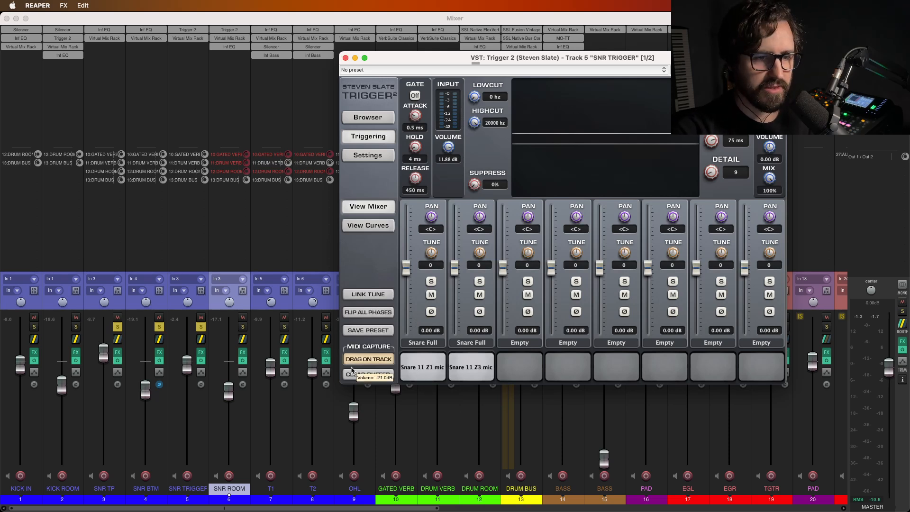
pyautogui.click(414, 369)
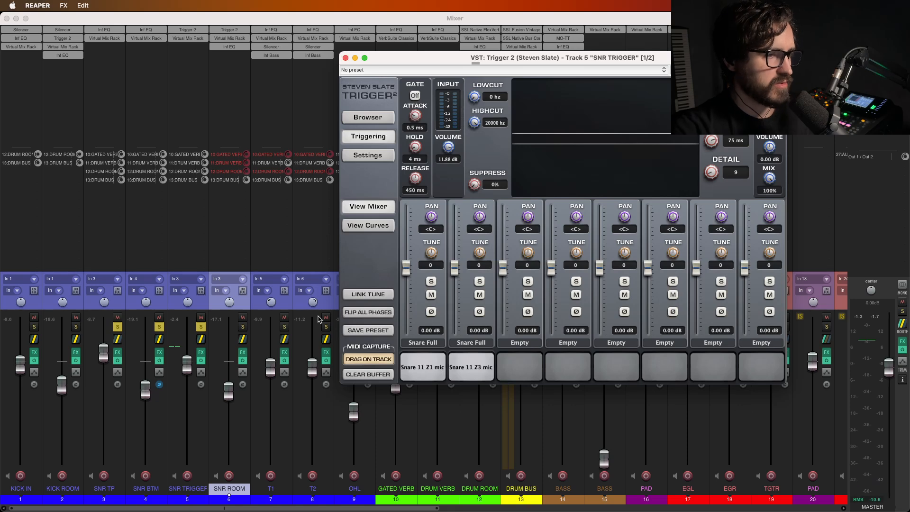
# Bypass Virtual Mix Rack on SNR TRIGGER and audition Trigger 2's Snare 11 Z1 and Z3 mic samples alternately.
pyautogui.click(192, 38)
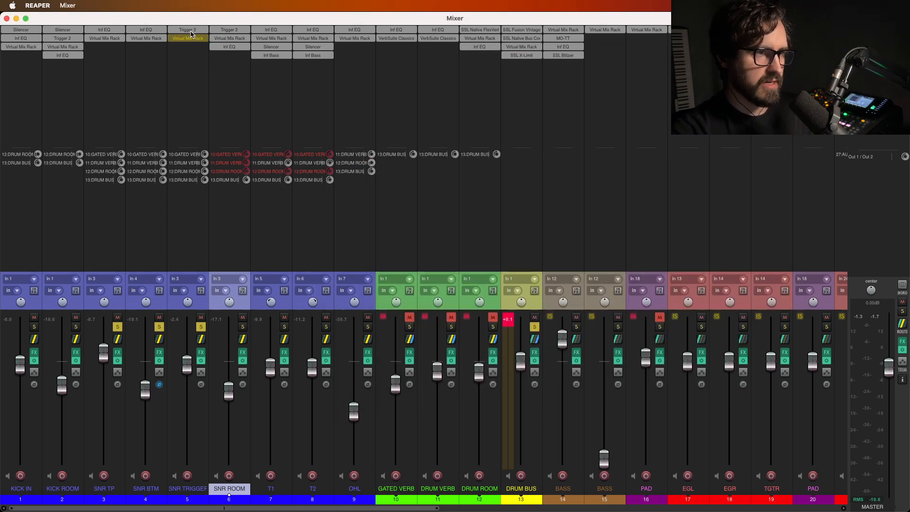
pyautogui.click(191, 31)
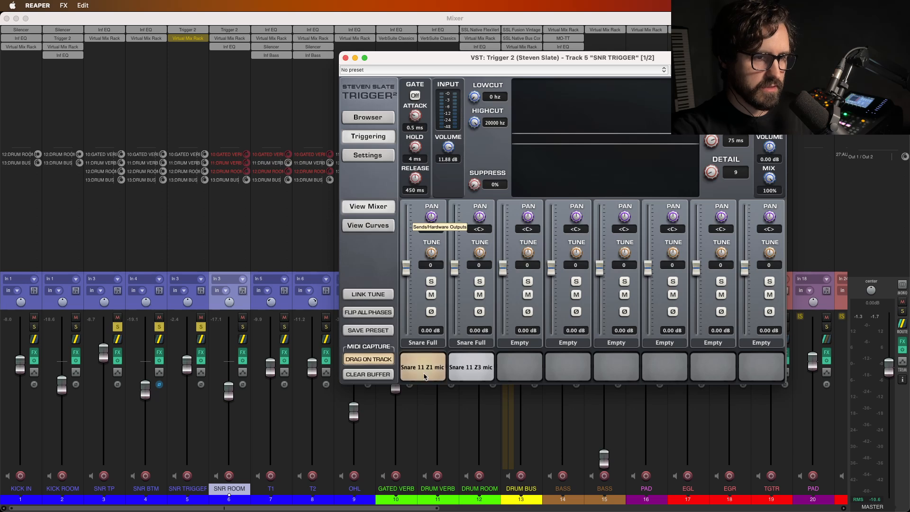
pyautogui.click(473, 369)
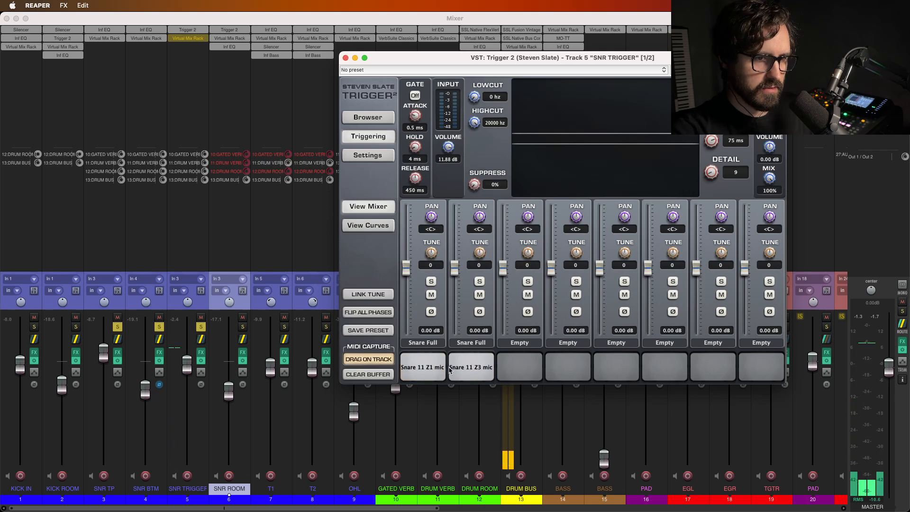
pyautogui.click(449, 370)
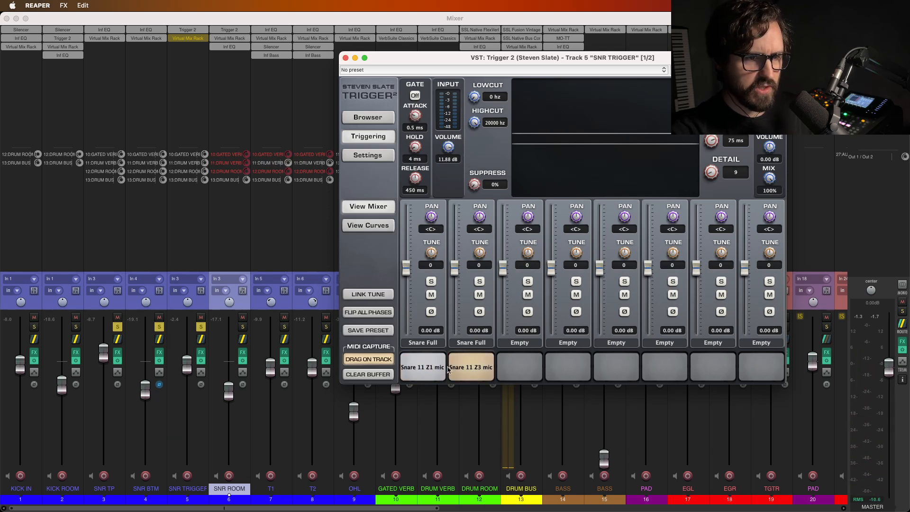
pyautogui.click(428, 370)
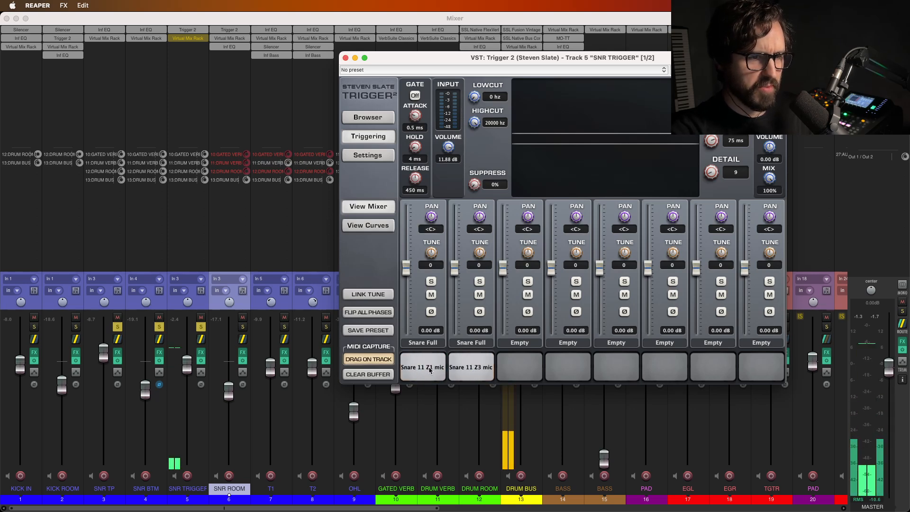
pyautogui.click(478, 369)
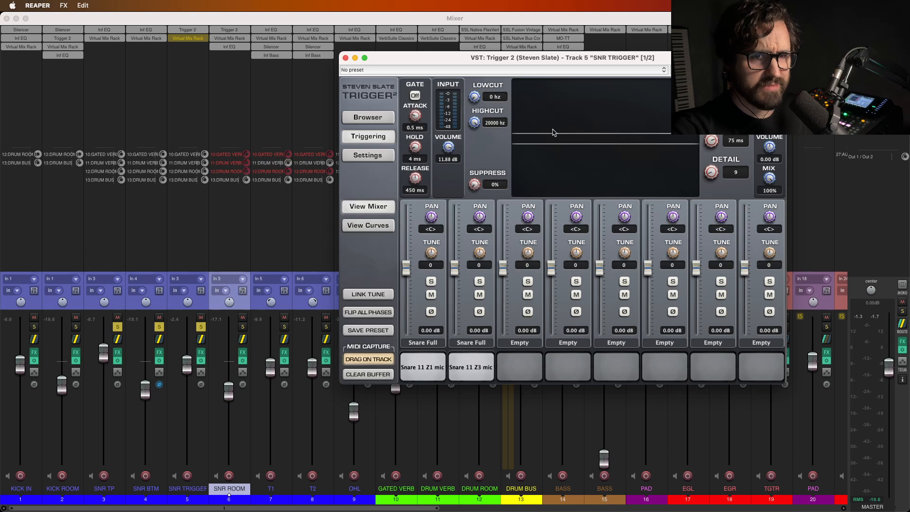
pyautogui.click(346, 58)
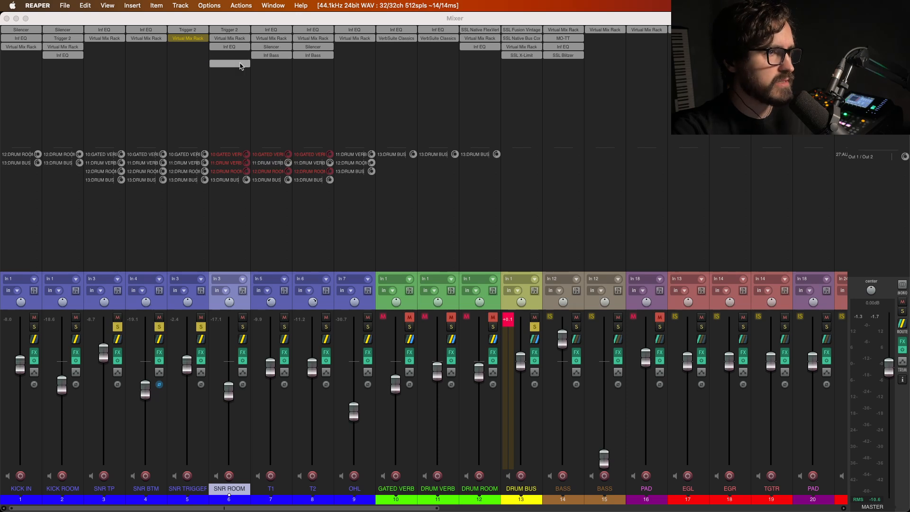
# Inspect the Custom Series Equalizer's LF gain in SNR TRIGGER's Virtual Mix Rack, and take the plug-in out of bypass.
pyautogui.click(197, 40)
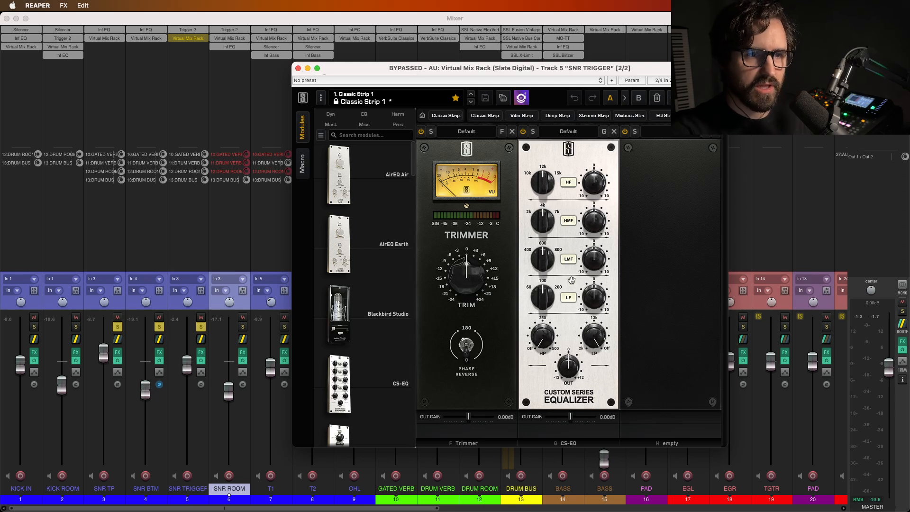
pyautogui.moveTo(590, 299)
pyautogui.mouseDown()
pyautogui.moveTo(590, 278)
pyautogui.moveTo(589, 298)
pyautogui.mouseUp()
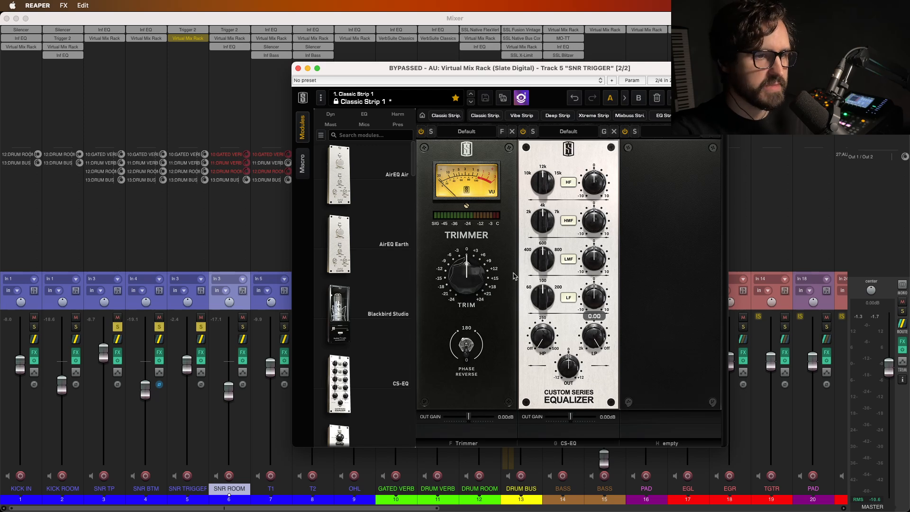
pyautogui.click(298, 69)
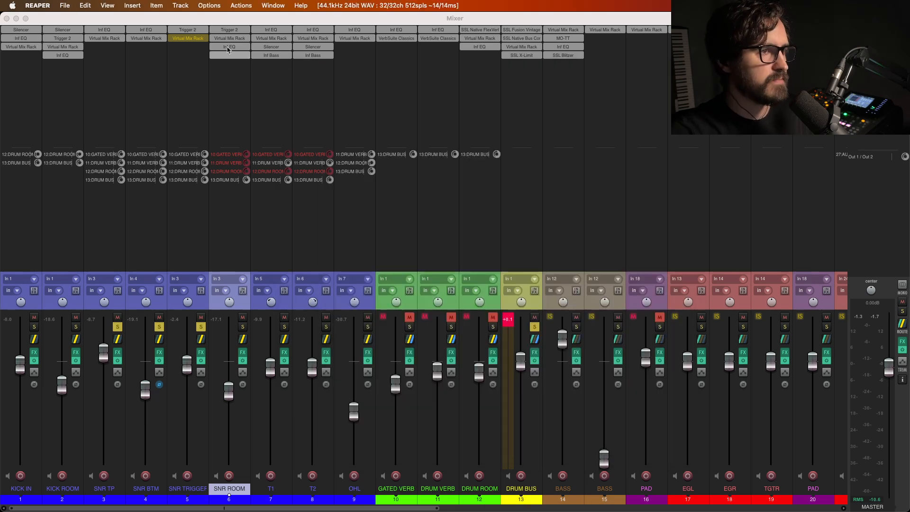
pyautogui.click(192, 44)
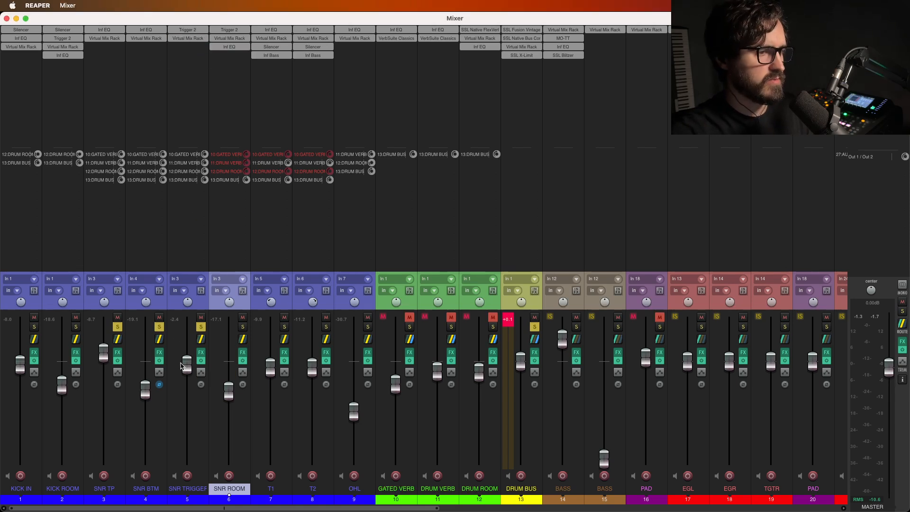
# Play the soloed snare tracks and compare the blend without and with SNR TRIGGER by toggling its solo.
pyautogui.press('space')
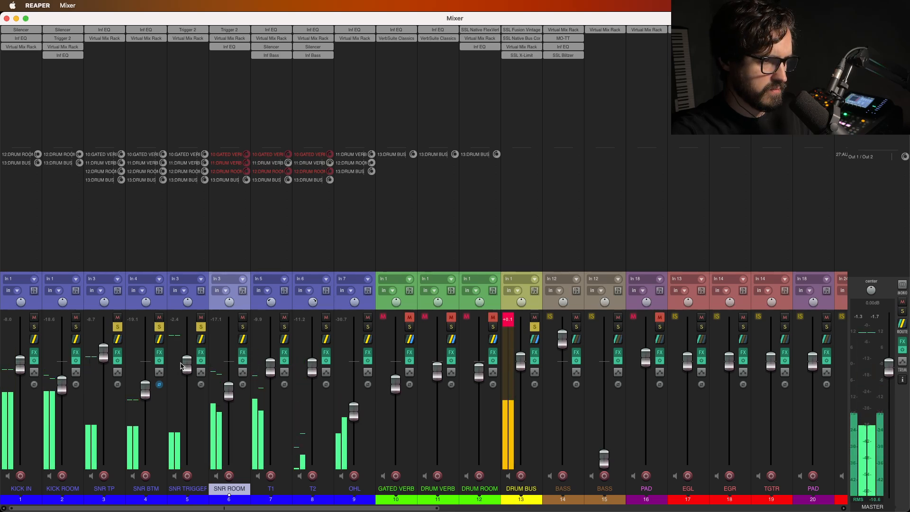
pyautogui.click(201, 327)
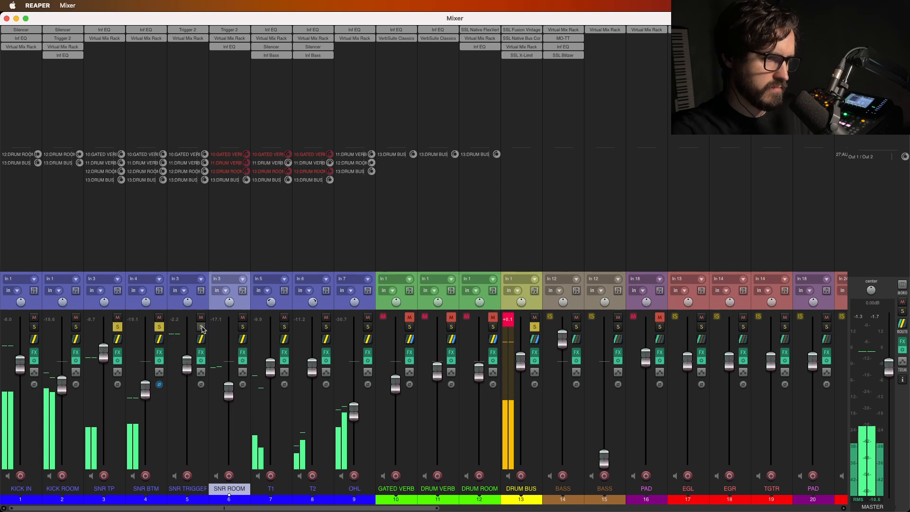
pyautogui.click(201, 327)
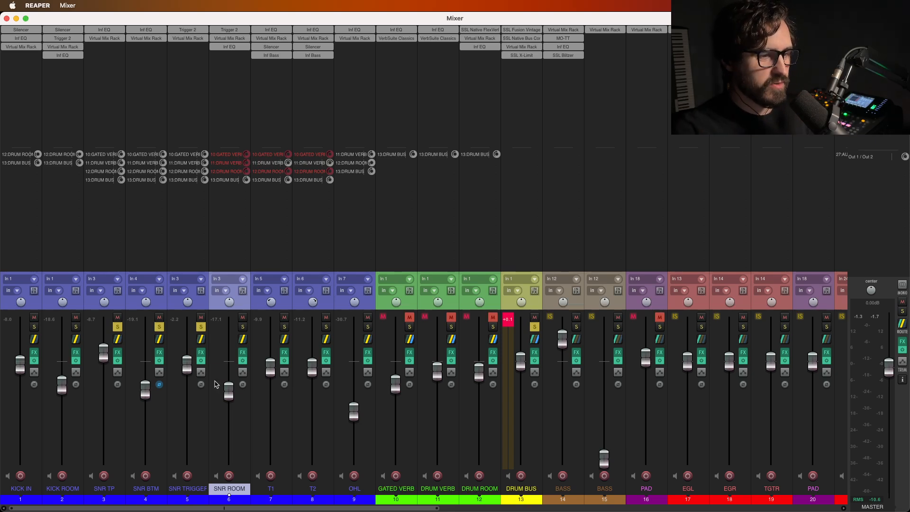
# Solo SNR ROOM along with the other snare tracks and compare its Trigger 2 samples with those on SNR TRIGGER.
pyautogui.click(240, 327)
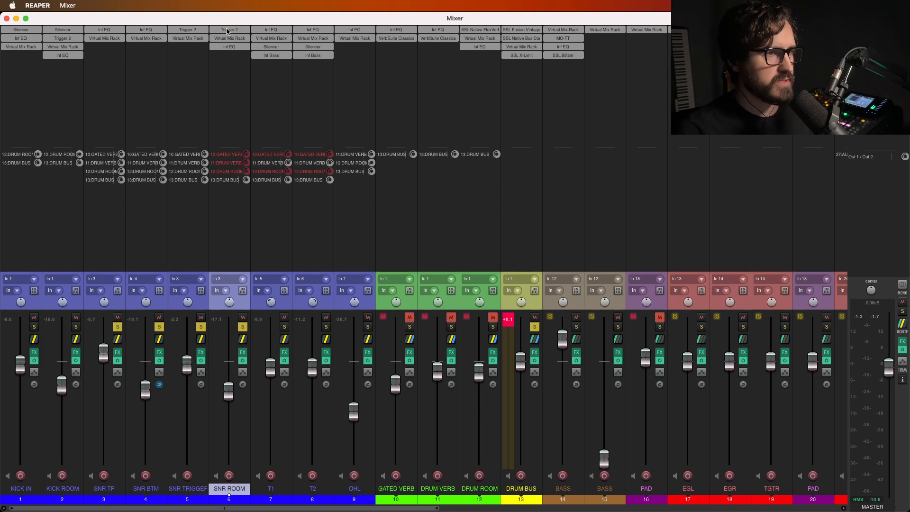
pyautogui.click(228, 30)
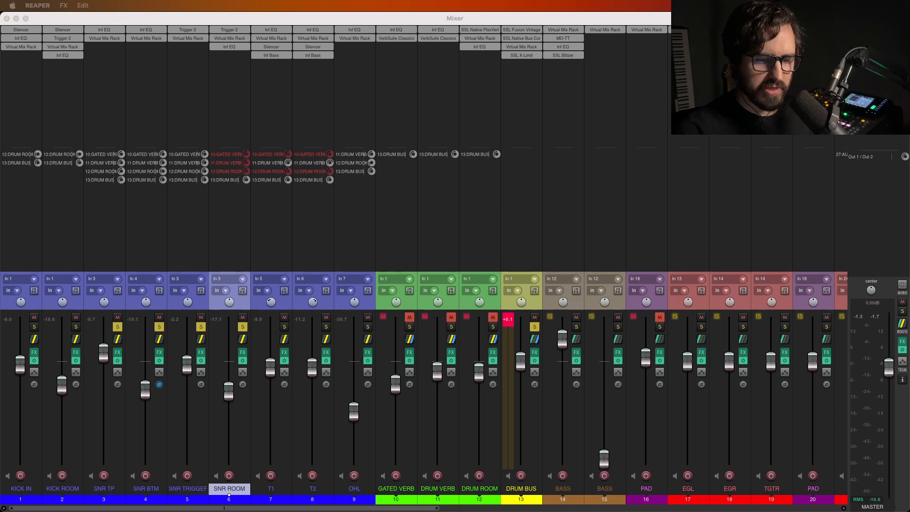
pyautogui.moveTo(526, 511); pyautogui.dragTo(602, 43)
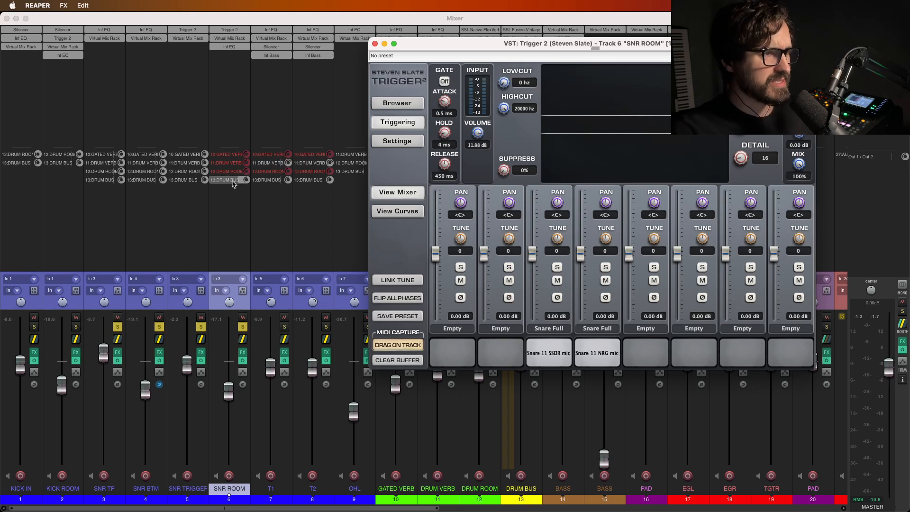
pyautogui.click(192, 32)
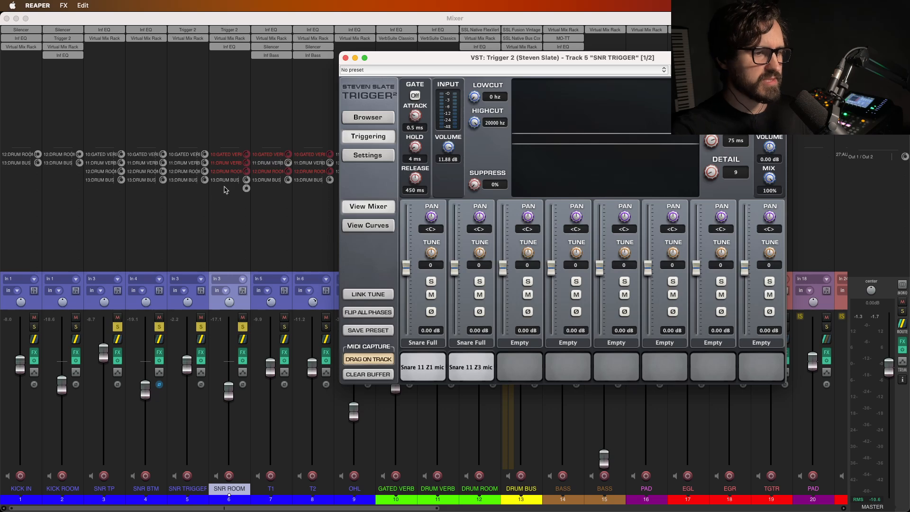
pyautogui.click(230, 31)
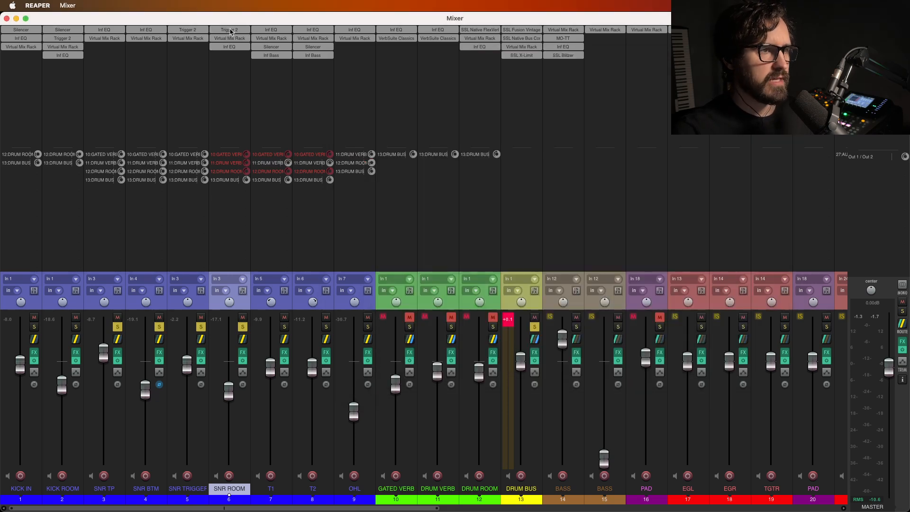
pyautogui.click(230, 31)
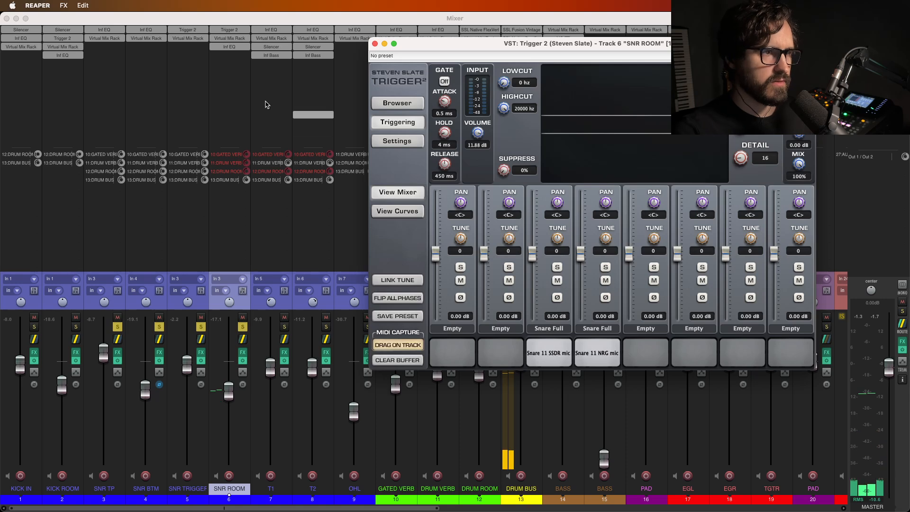
# Bypass Virtual Mix Rack and Inf EQ on SNR ROOM and audition Trigger 2's Snare 11 SSDR mic sample.
pyautogui.click(232, 39)
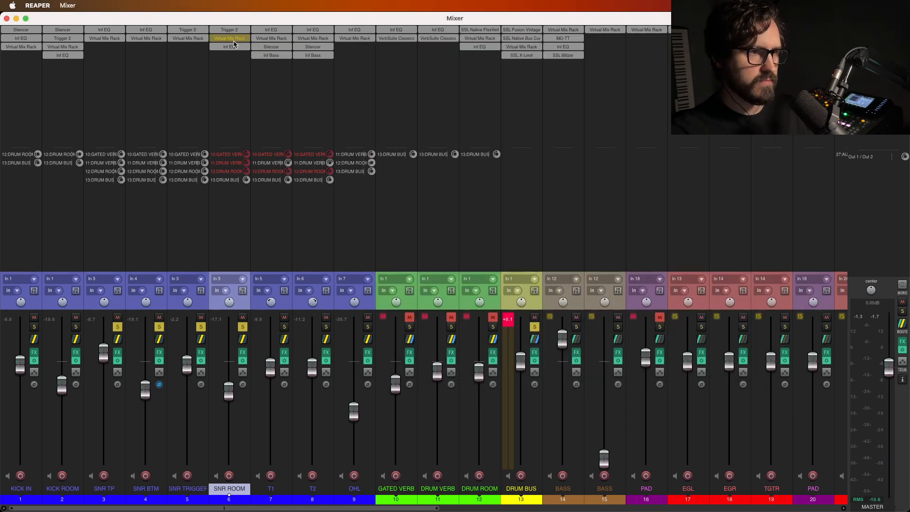
pyautogui.keyDown('shift'); pyautogui.click(233, 47); pyautogui.keyUp('shift')
pyautogui.click(232, 30)
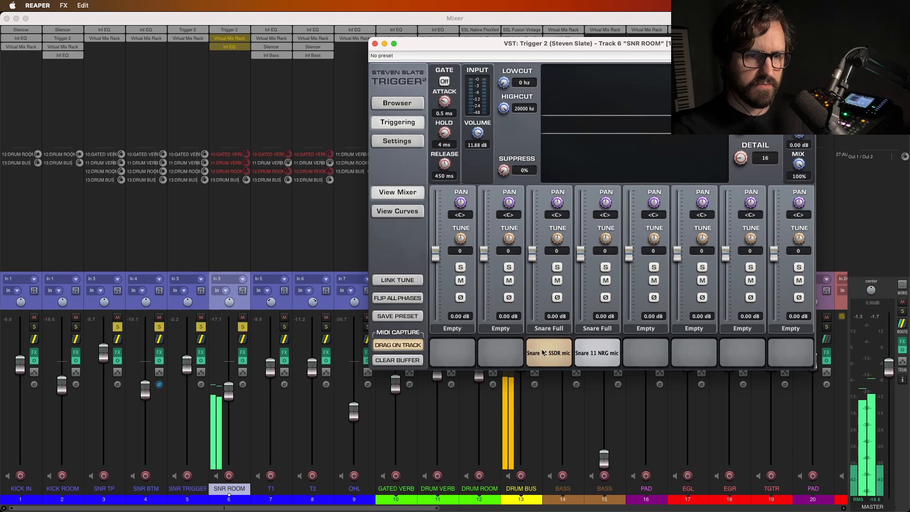
pyautogui.click(540, 353)
pyautogui.click(539, 354)
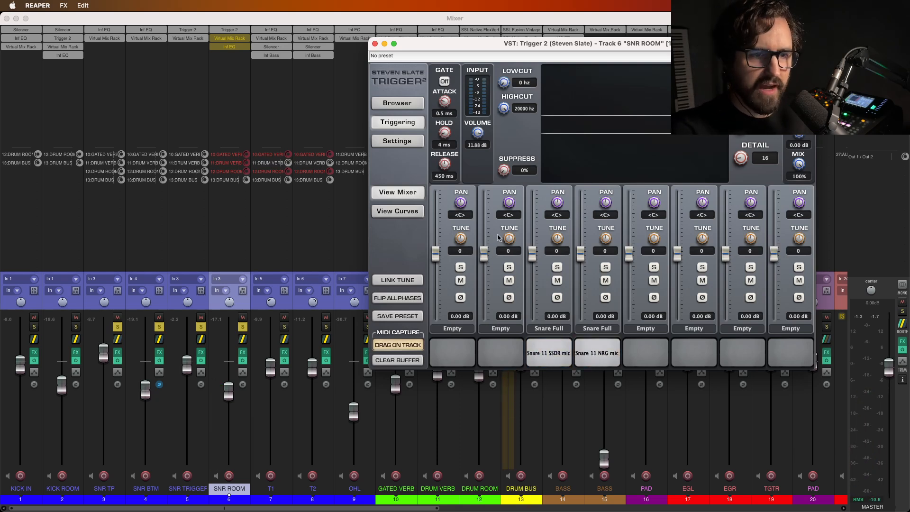
pyautogui.click(374, 44)
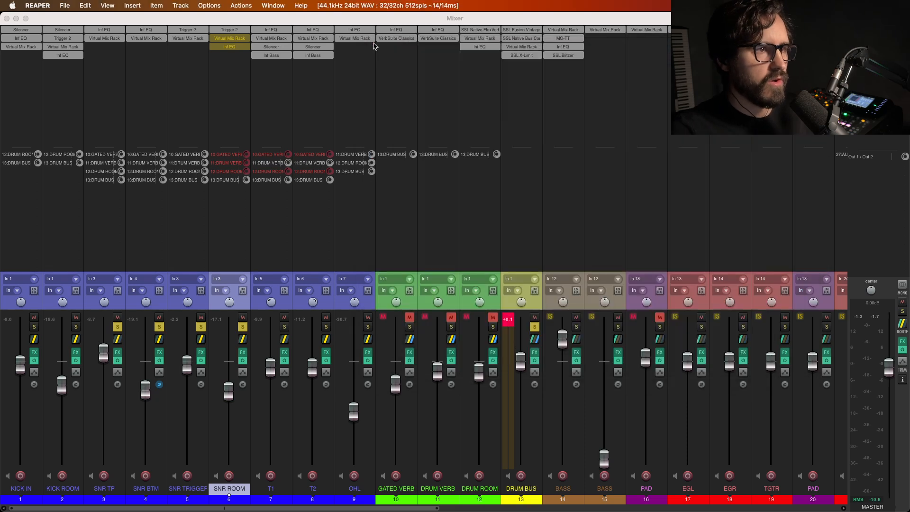
# Re-enable Virtual Mix Rack on SNR ROOM, open it to show The Monster and its Punch switch, and reposition the window.
pyautogui.keyDown('shift'); pyautogui.click(230, 39); pyautogui.keyUp('shift')
pyautogui.keyDown('shift'); pyautogui.click(229, 41); pyautogui.keyUp('shift')
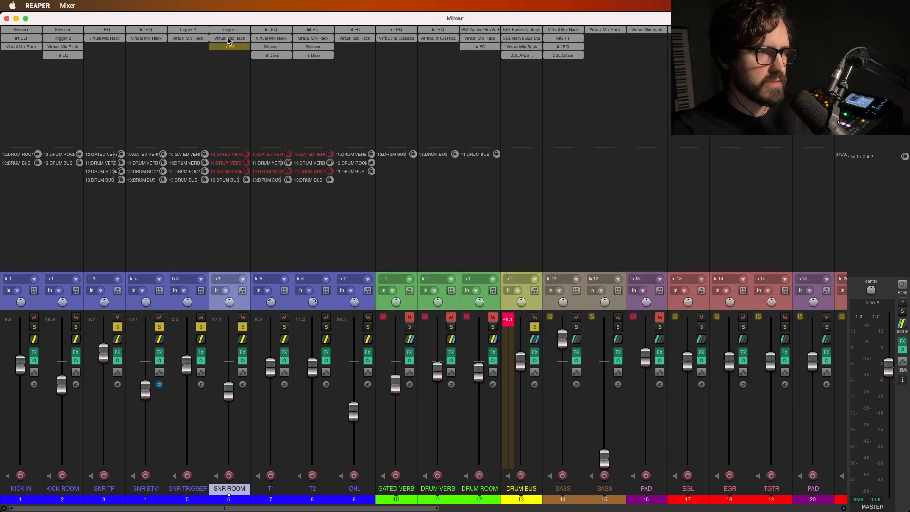
pyautogui.moveTo(464, 511); pyautogui.dragTo(535, 46)
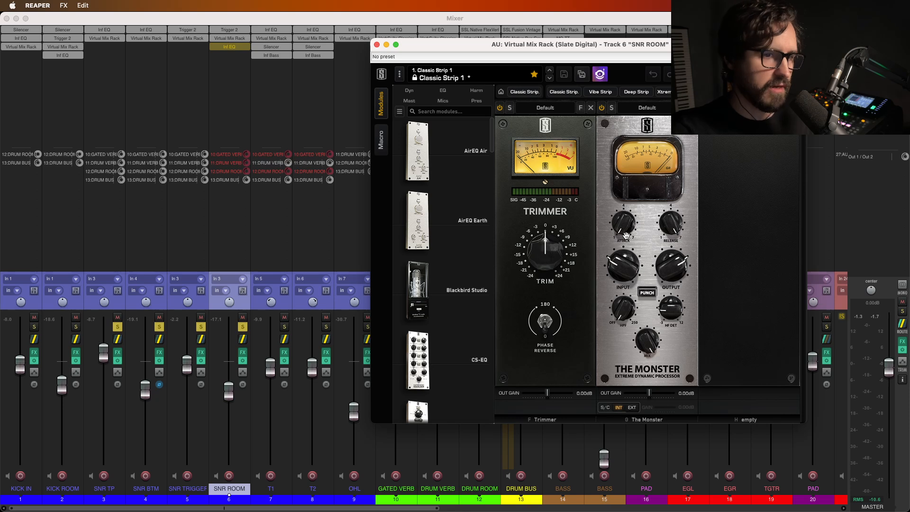
pyautogui.click(648, 294)
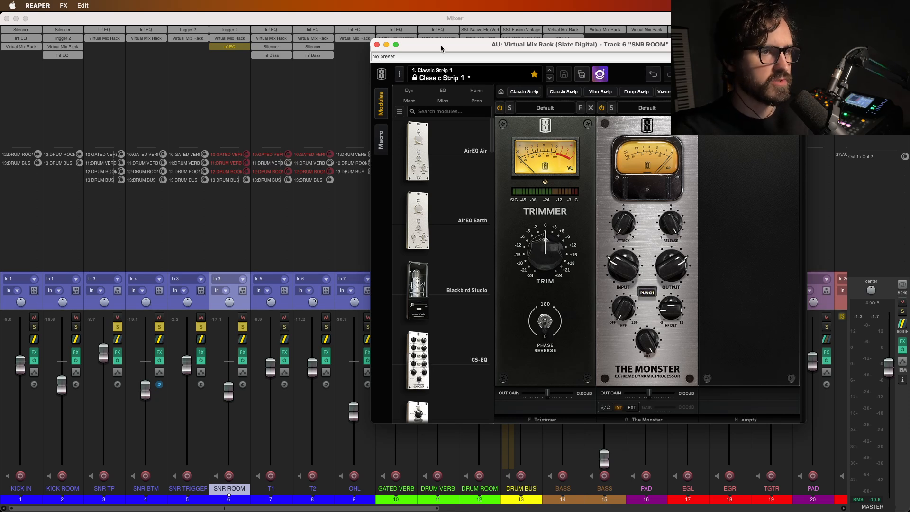
pyautogui.moveTo(441, 48); pyautogui.dragTo(439, 43)
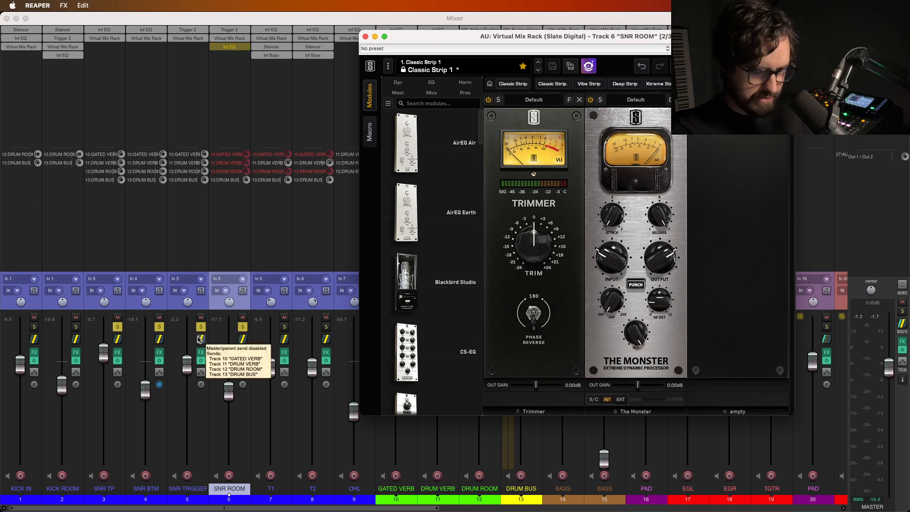
# Play the snare tracks and compare The Monster's Punch mode on and off on SNR ROOM, leaving it on.
pyautogui.press('space')
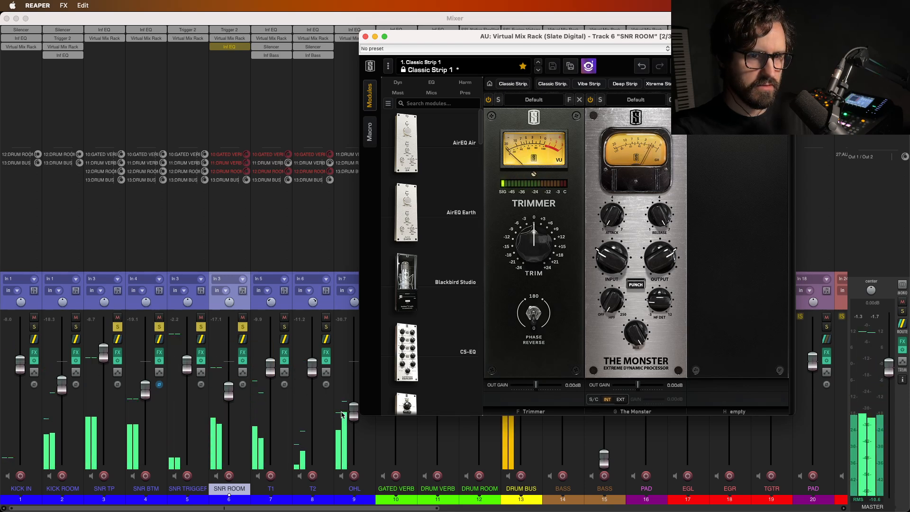
pyautogui.click(636, 284)
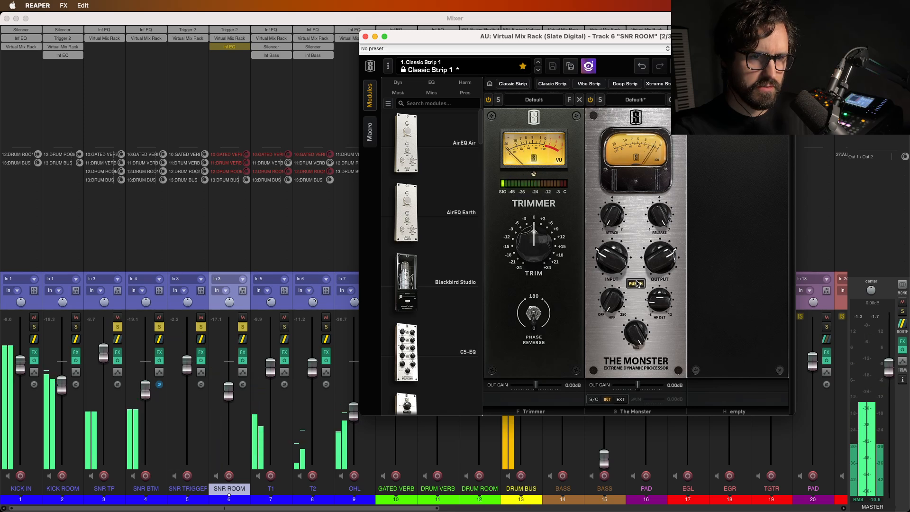
pyautogui.click(635, 284)
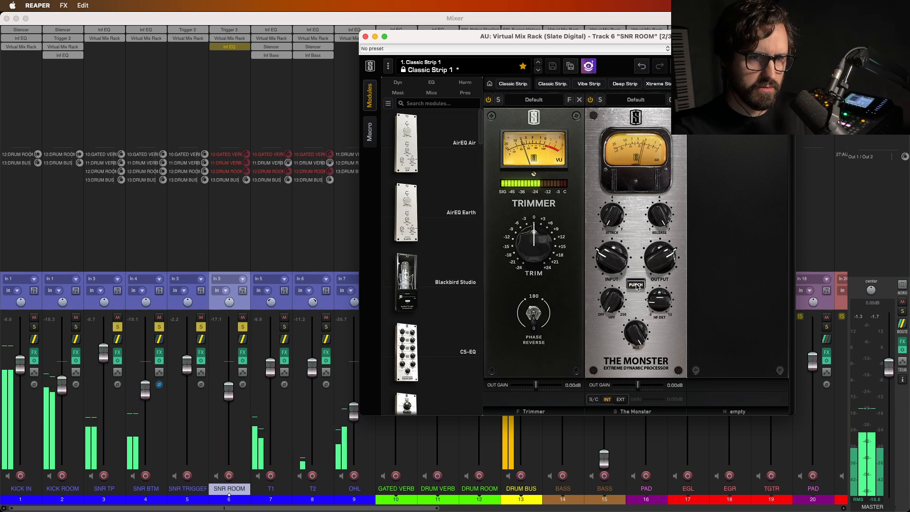
pyautogui.click(636, 284)
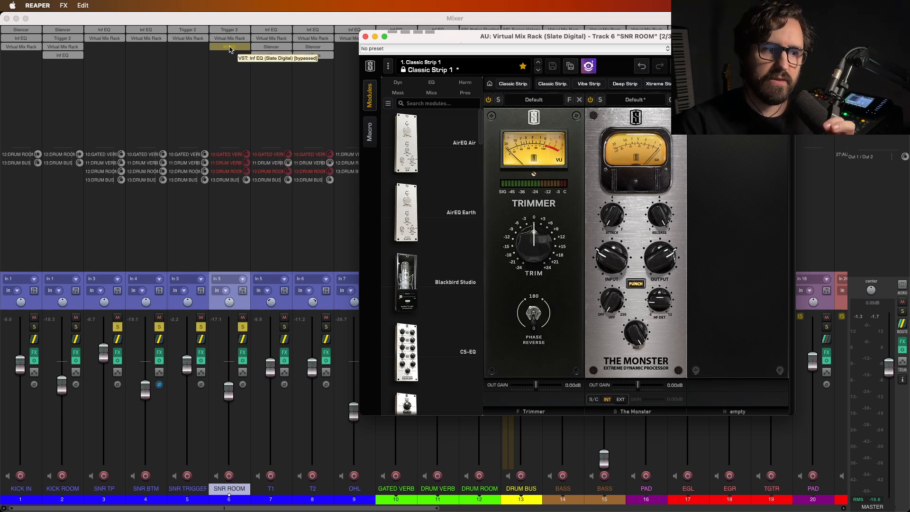
# Open the bypassed Inf EQ on SNR ROOM and examine its midrange cut near 1 kHz.
pyautogui.moveTo(229, 49); pyautogui.dragTo(122, 76)
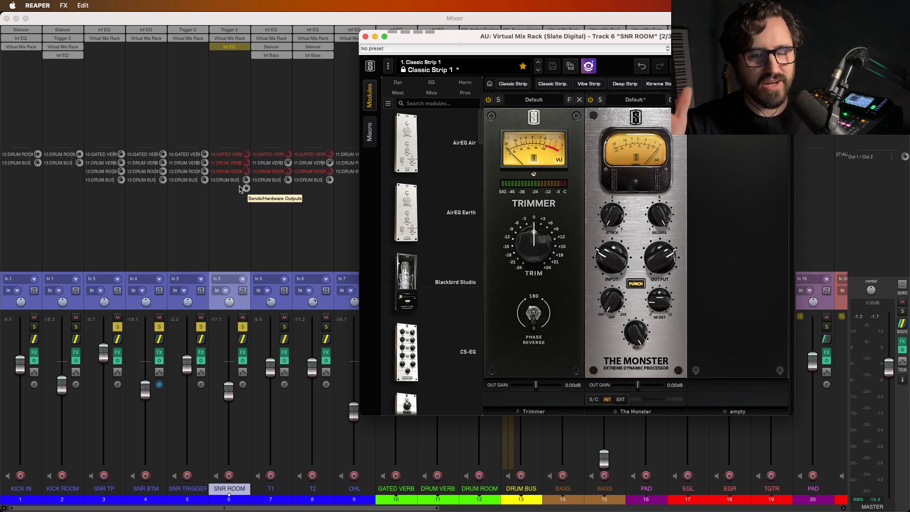
pyautogui.click(232, 50)
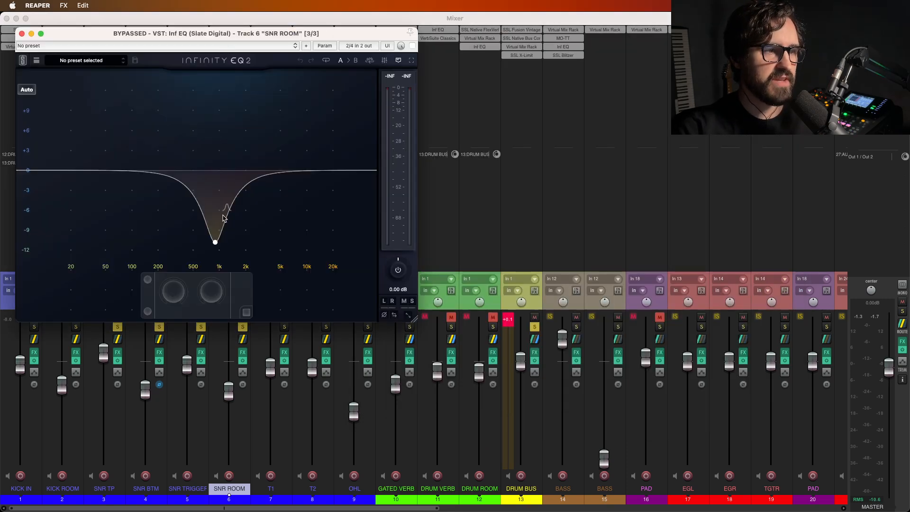
pyautogui.moveTo(209, 243)
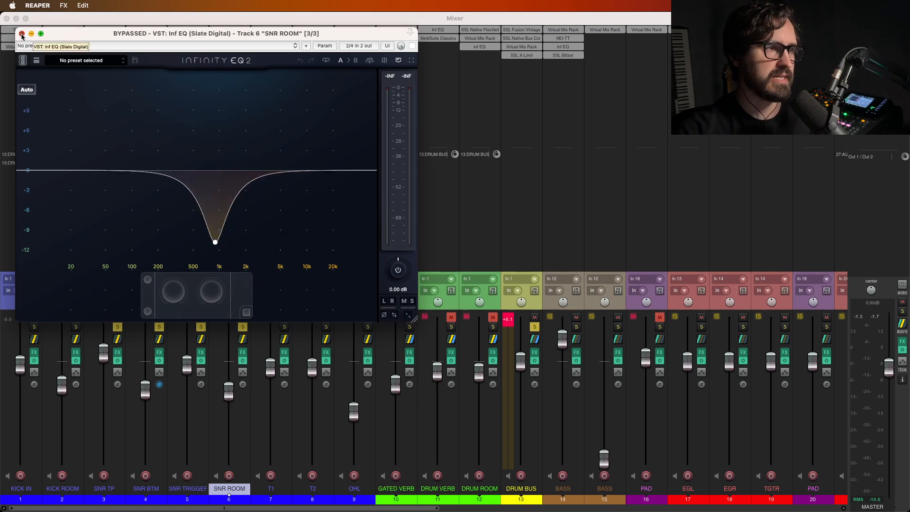
# Close Inf EQ and compare it enabled and bypassed on SNR ROOM during playback, leaving it enabled and stopping playback.
pyautogui.click(22, 34)
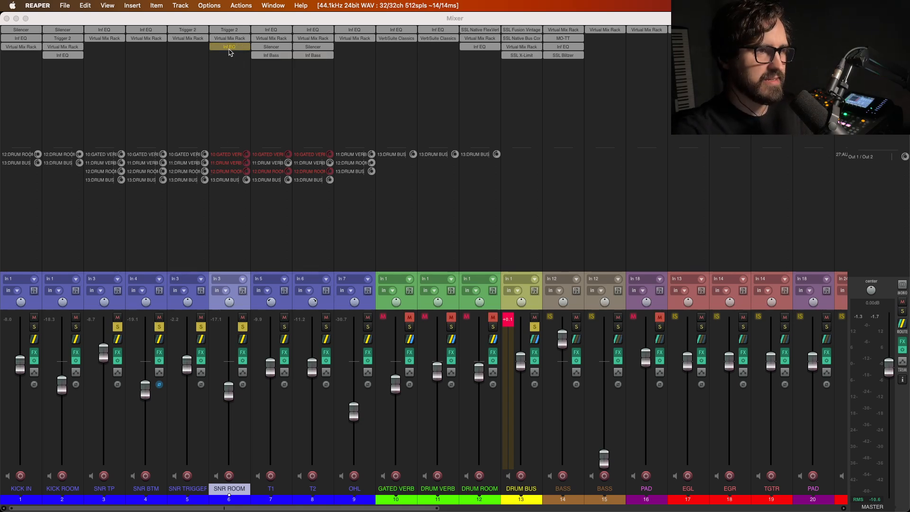
pyautogui.press('space')
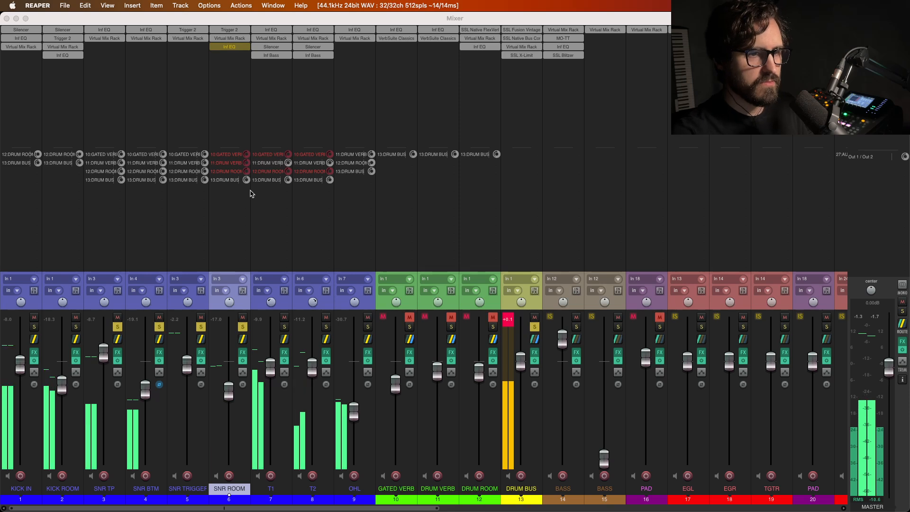
pyautogui.keyDown('shift'); pyautogui.click(229, 47); pyautogui.keyUp('shift')
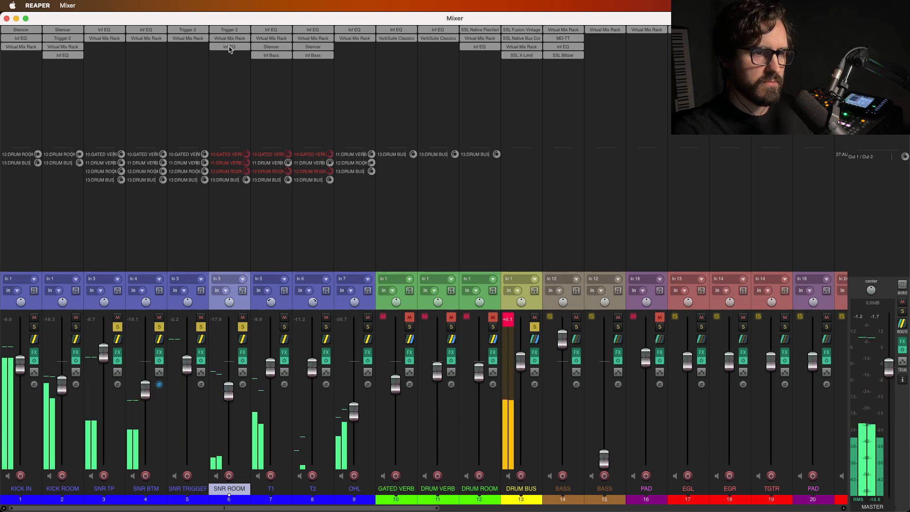
pyautogui.keyDown('shift'); pyautogui.click(228, 47); pyautogui.keyUp('shift')
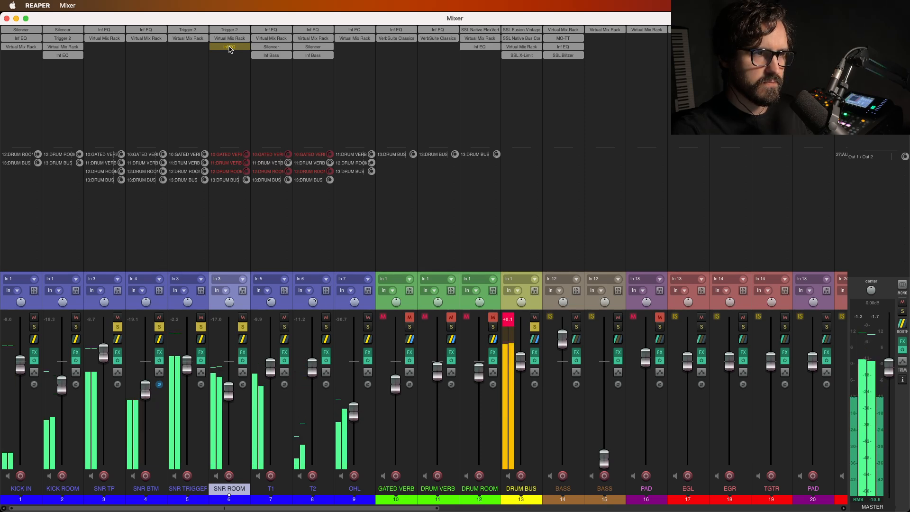
pyautogui.keyDown('shift'); pyautogui.click(229, 47); pyautogui.keyUp('shift')
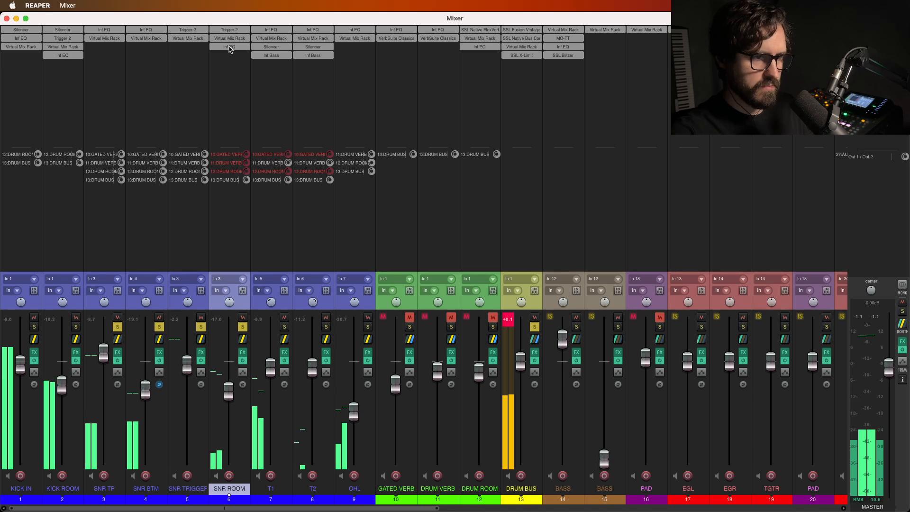
pyautogui.press('space')
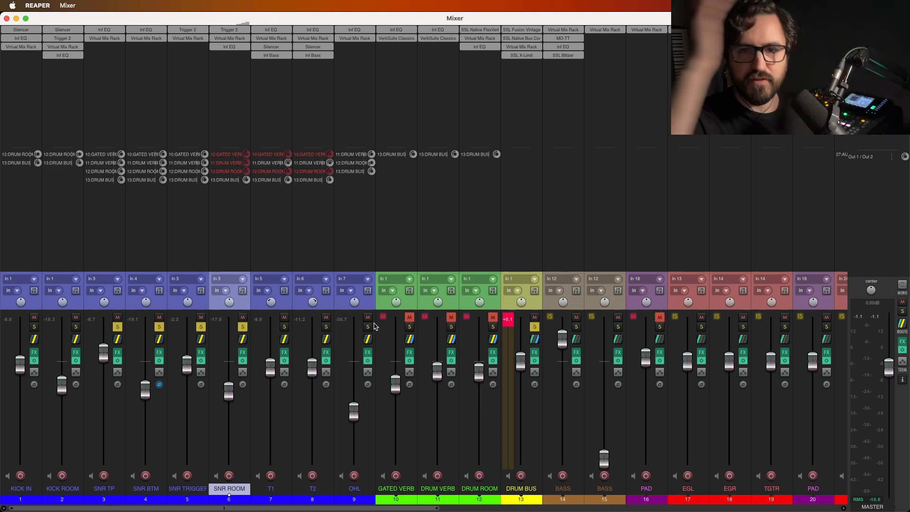
# Bypass the effects chains on SNR TP, SNR BTM, SNR TRIGGER, SNR ROOM and DRUM BUS, and play the raw snare sound.
pyautogui.click(117, 361)
pyautogui.click(159, 361)
pyautogui.click(201, 360)
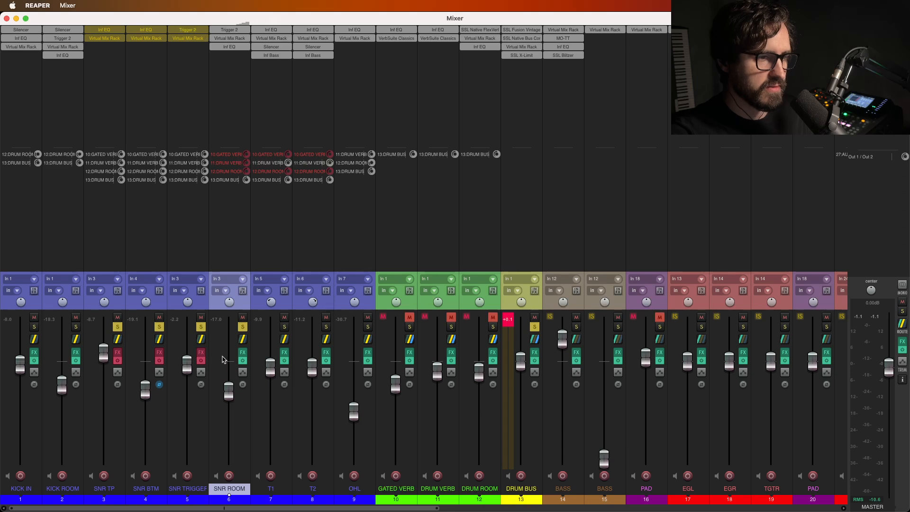
pyautogui.click(242, 360)
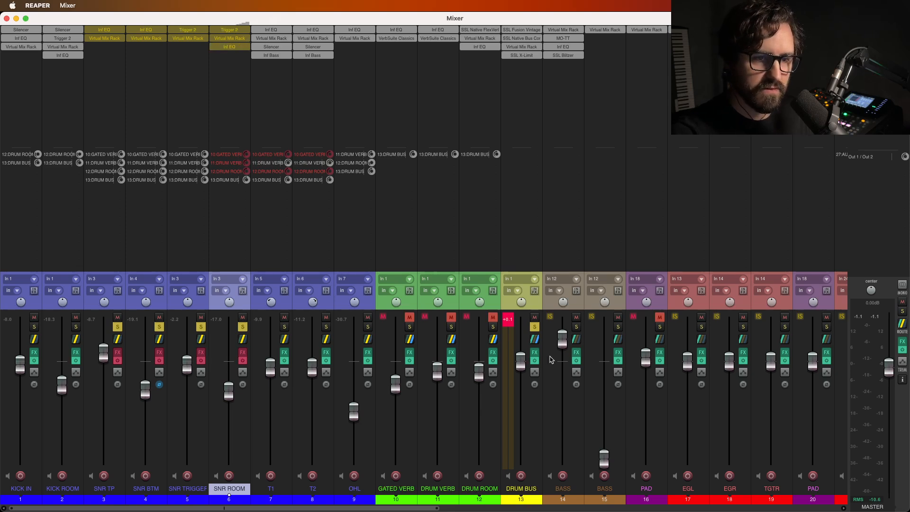
pyautogui.click(536, 361)
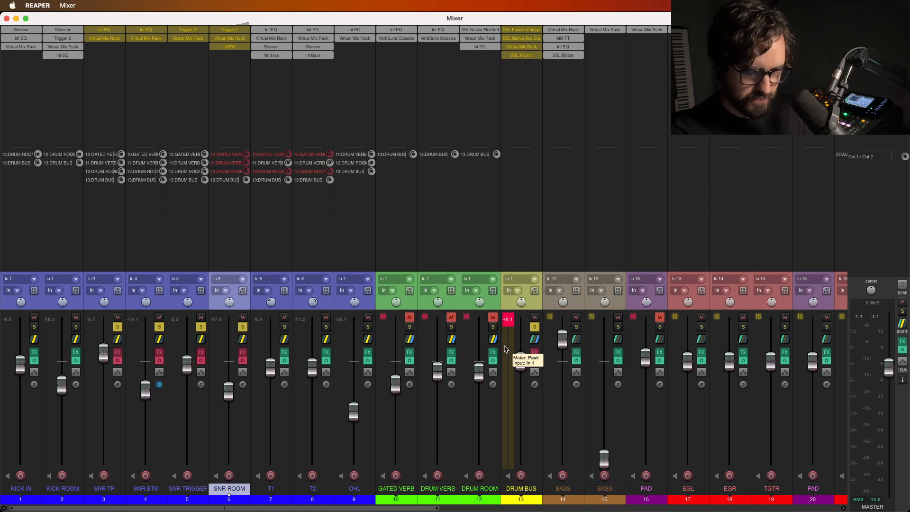
pyautogui.press('space')
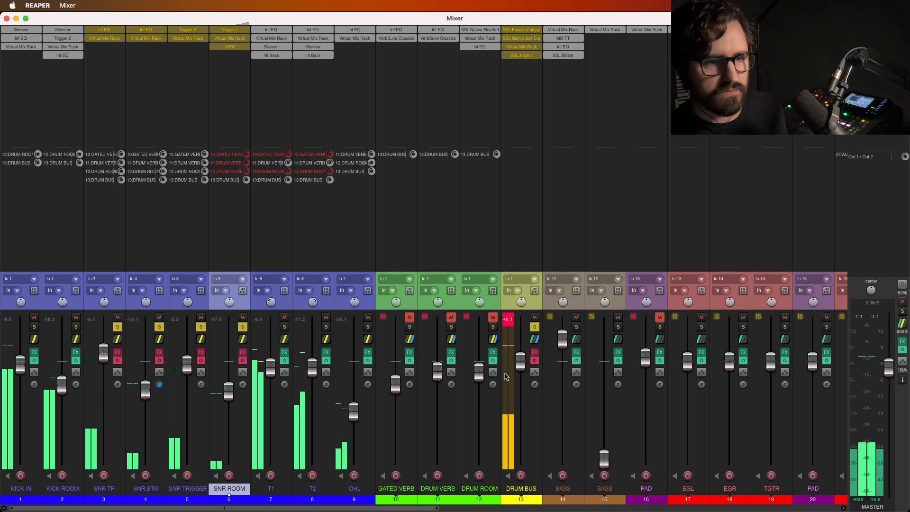
# Re-enable the effects on DRUM BUS and on the four snare tracks during playback to compare processed with raw.
pyautogui.click(534, 361)
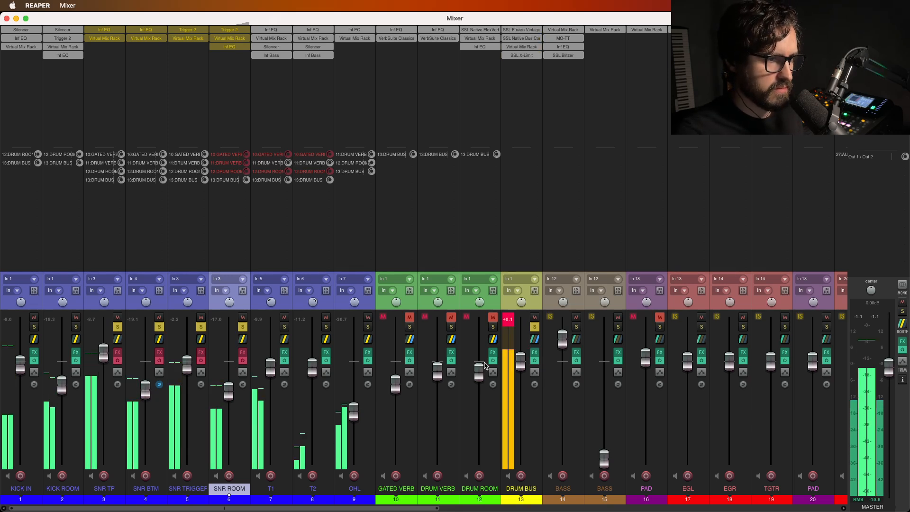
pyautogui.click(118, 361)
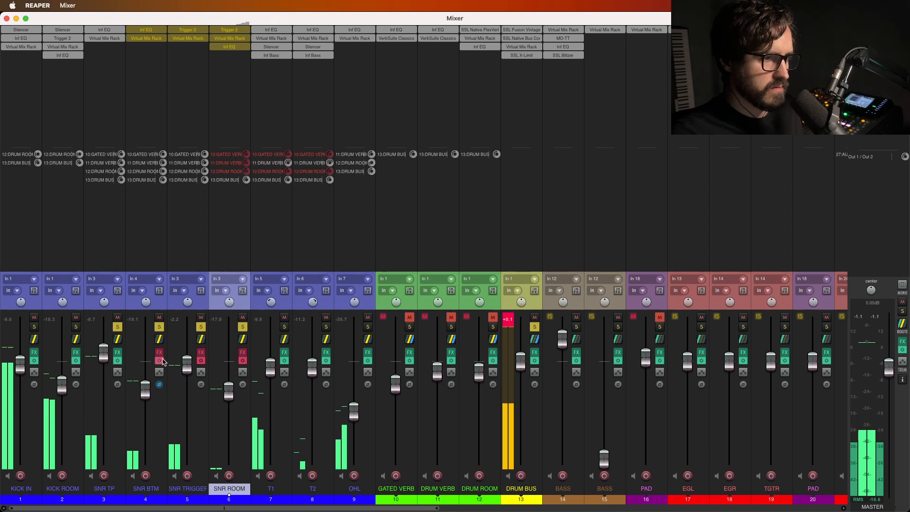
pyautogui.click(159, 361)
pyautogui.click(201, 362)
pyautogui.click(242, 361)
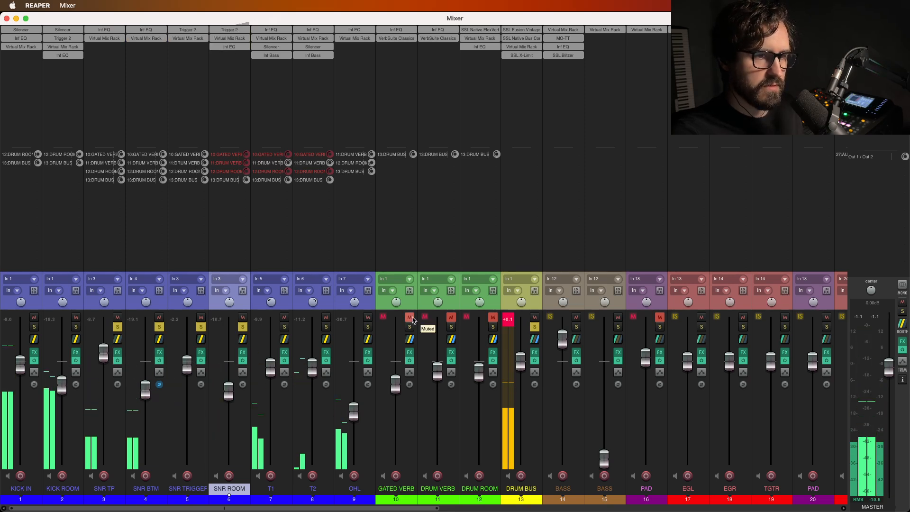
# Unmute GATED VERB, DRUM VERB and DRUM ROOM, and unsolo the four snare tracks to hear the whole drum kit.
pyautogui.moveTo(412, 318); pyautogui.dragTo(484, 318)
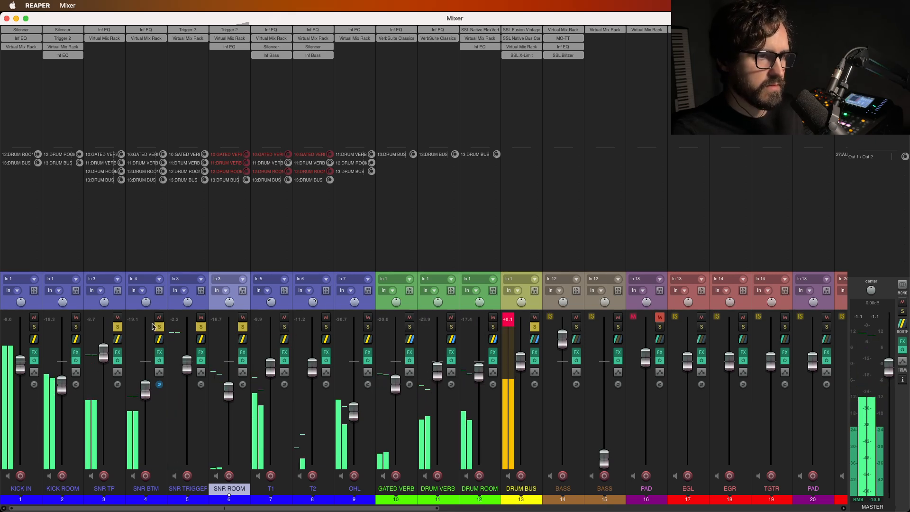
pyautogui.moveTo(116, 327); pyautogui.dragTo(237, 331)
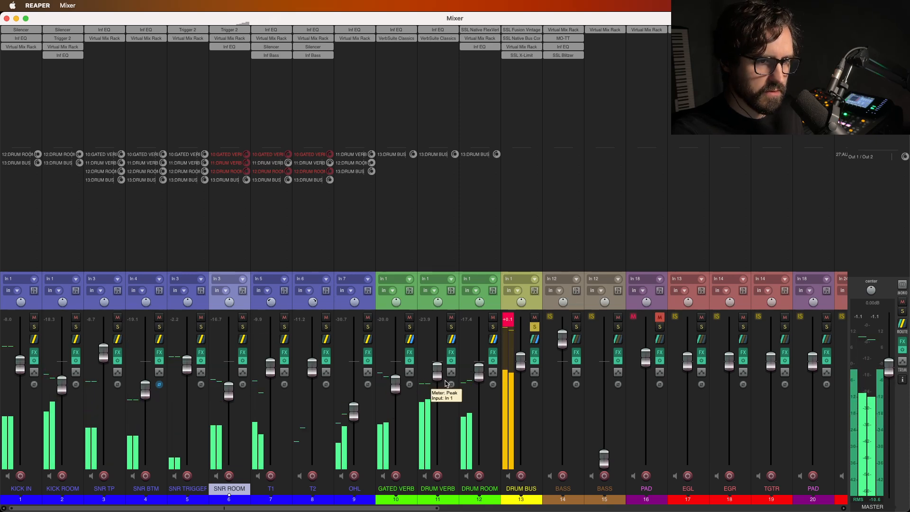
# Raise the DRUM VERB level slightly and unsolo DRUM BUS to hear the drums in the full mix.
pyautogui.moveTo(437, 374); pyautogui.dragTo(440, 366)
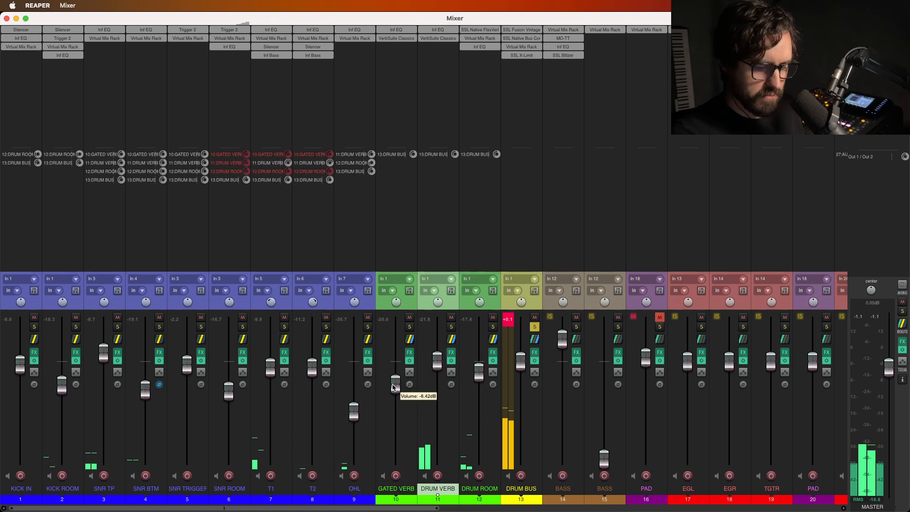
pyautogui.press('space')
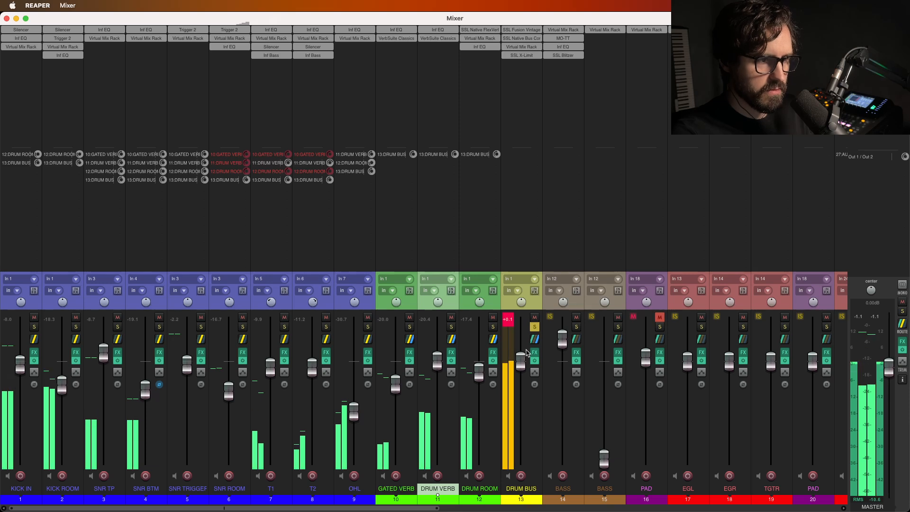
pyautogui.click(535, 327)
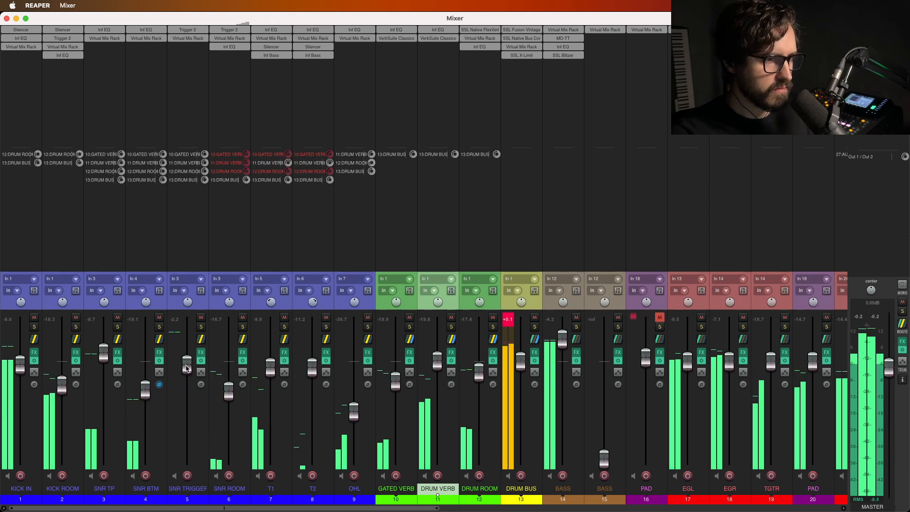
pyautogui.moveTo(187, 368)
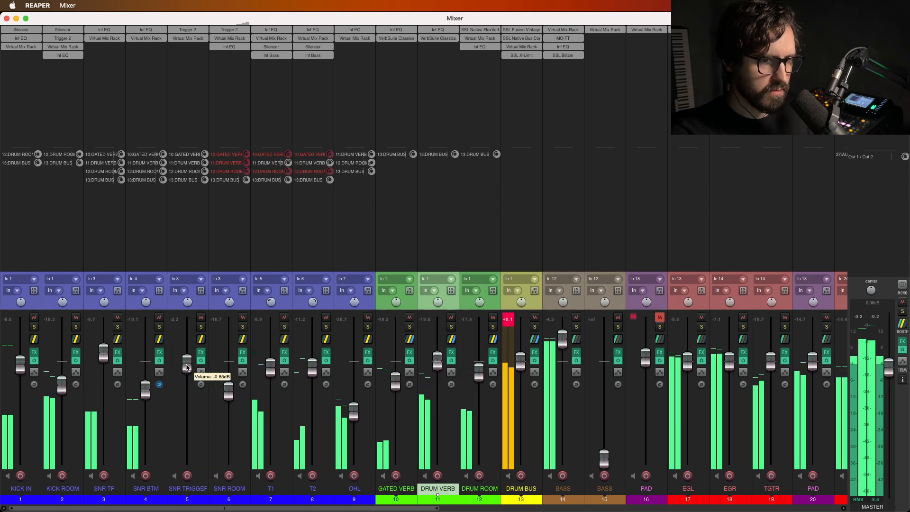